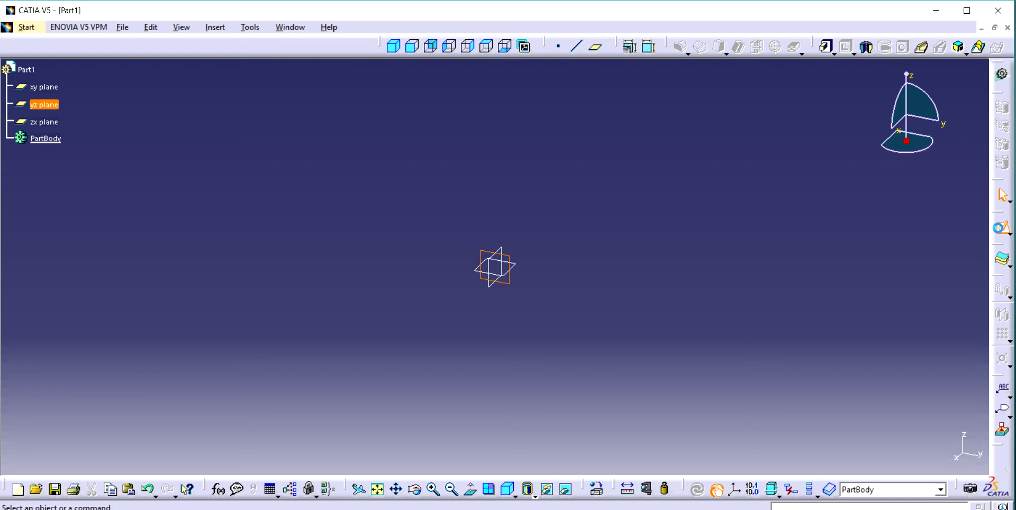
- Draw a centred rectangle on the yz plane with its centre at the origin
click(880, 46)
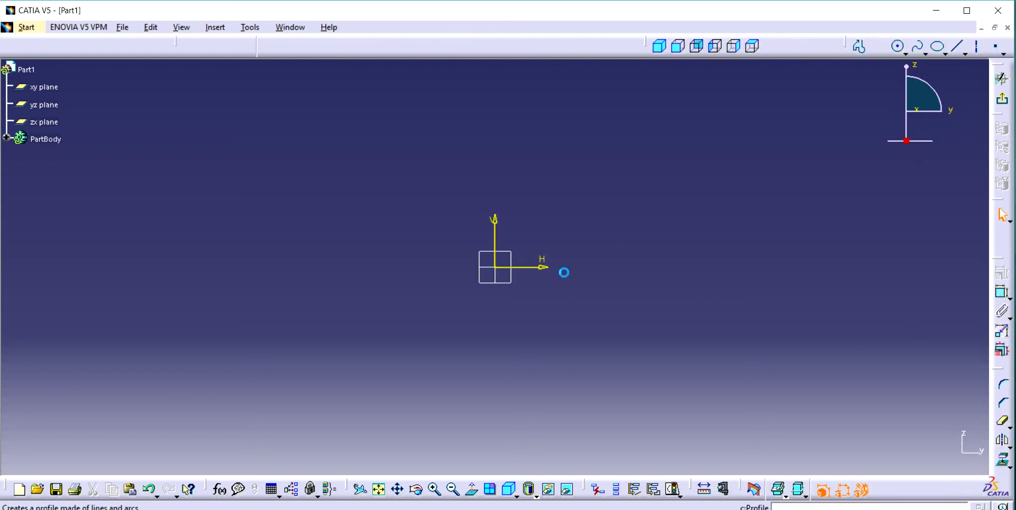
click(494, 267)
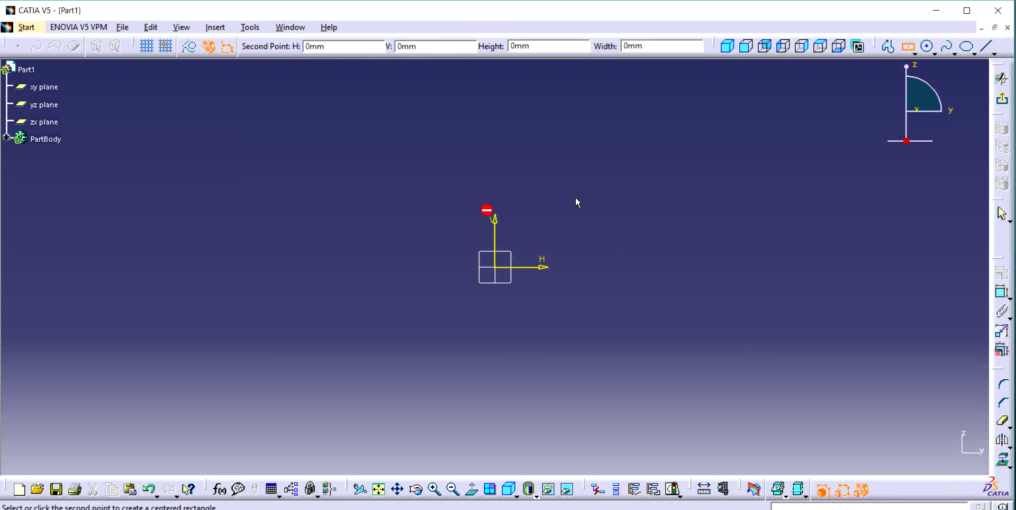
click(697, 197)
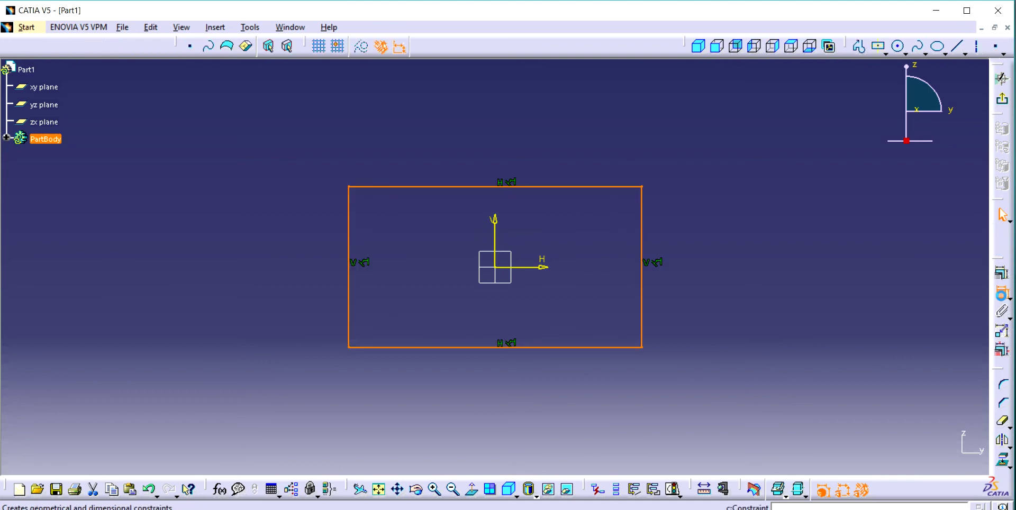
click(642, 277)
click(731, 279)
- Set the rectangle's width to 110 mm and height to 50 mm, then exit the sketch
click(540, 187)
click(995, 290)
click(633, 143)
double_click(630, 139)
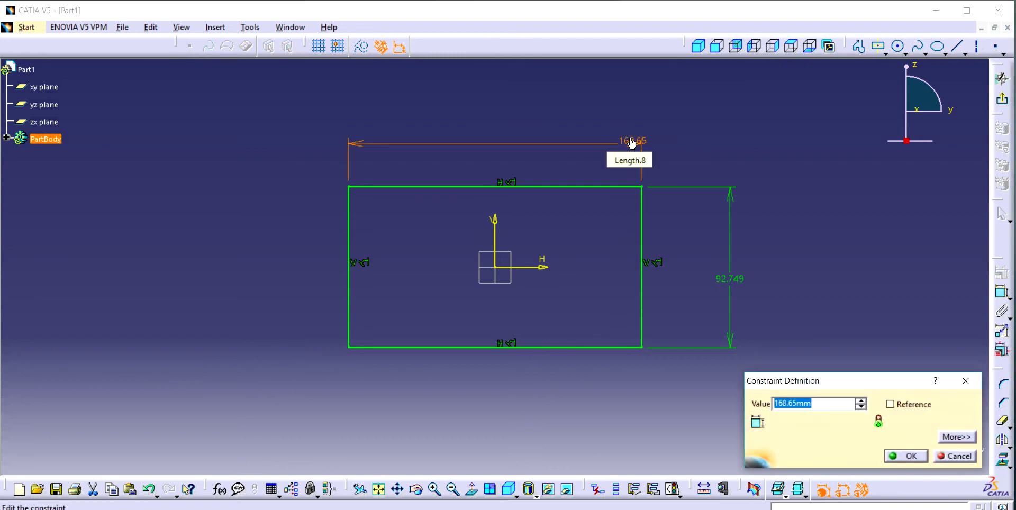
key(Return)
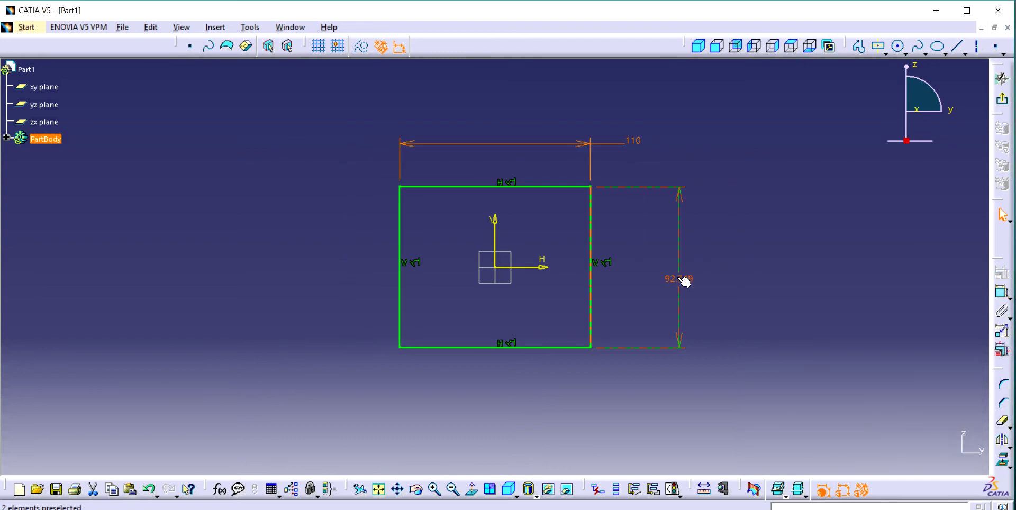
double_click(676, 279)
text(50mm)
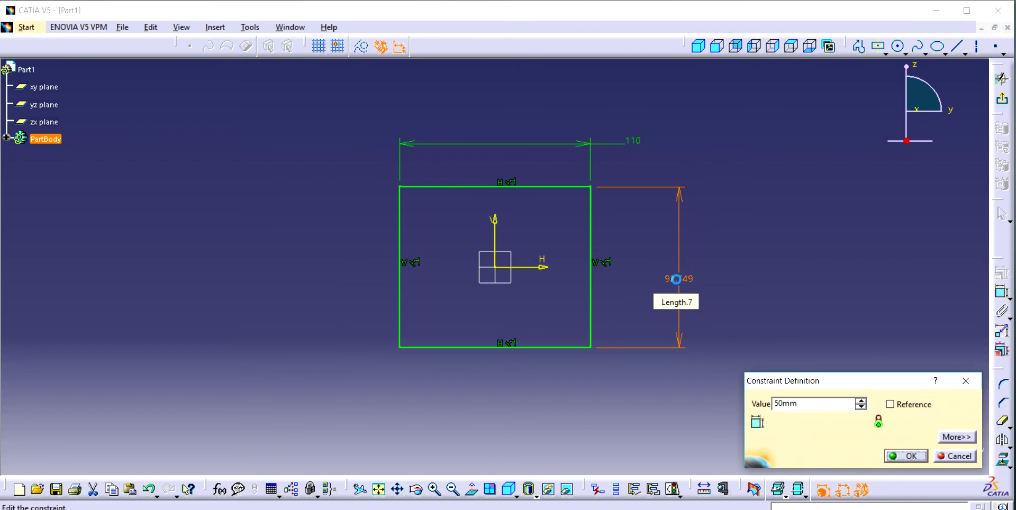
key(Return)
click(1002, 79)
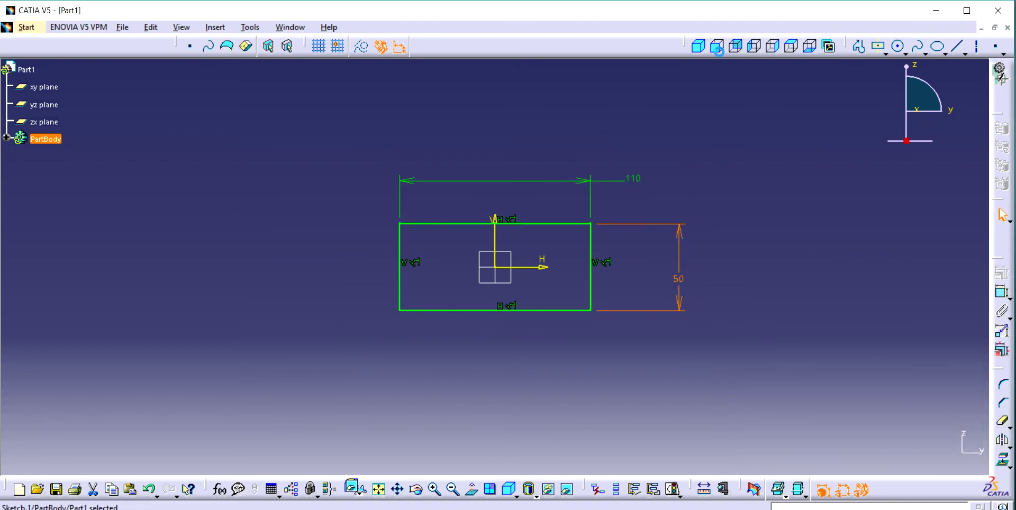
click(828, 46)
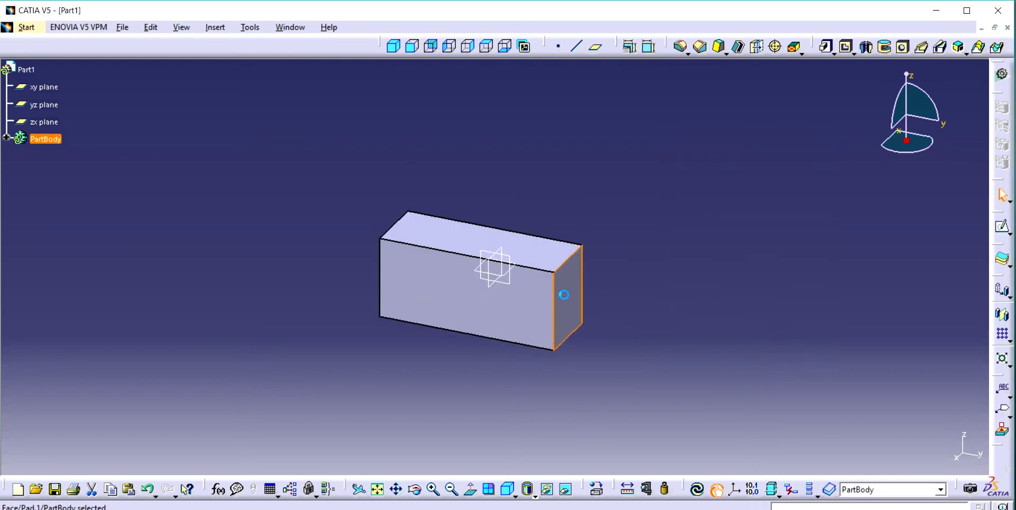
- Open a new sketch on the top face of the padded block
click(1002, 226)
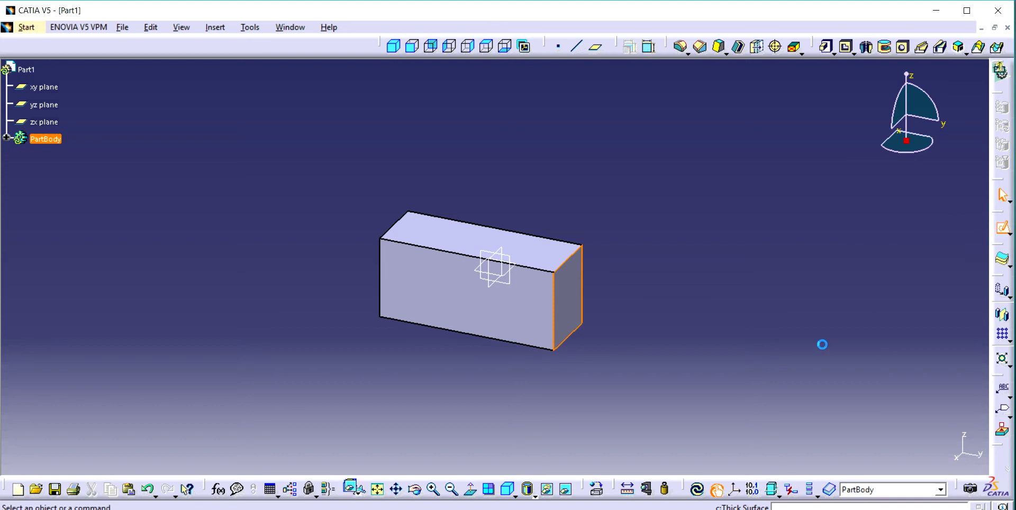
click(567, 248)
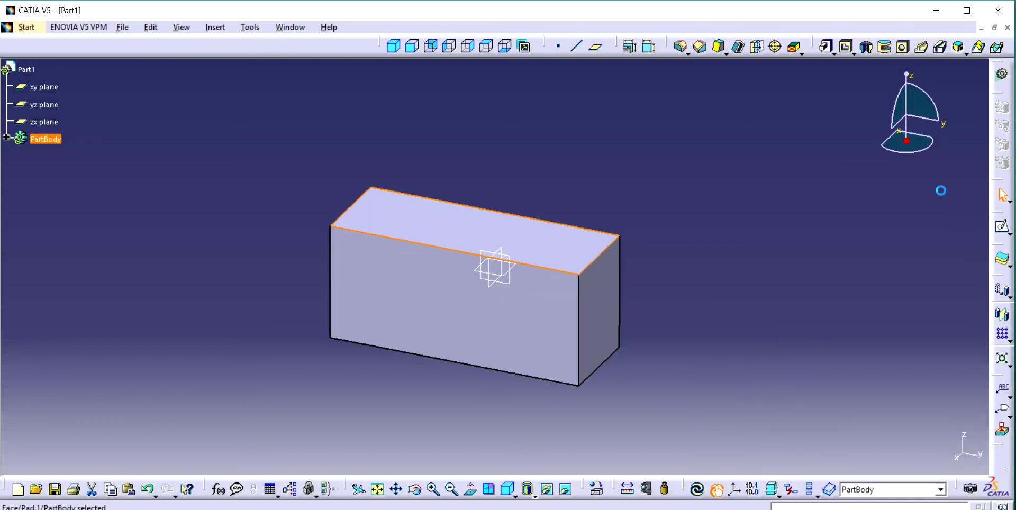
click(1010, 236)
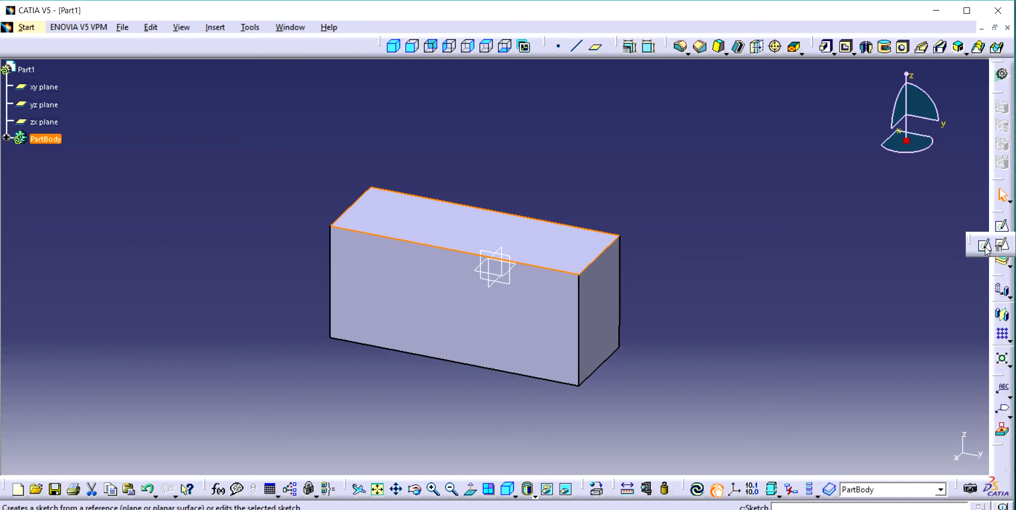
click(984, 247)
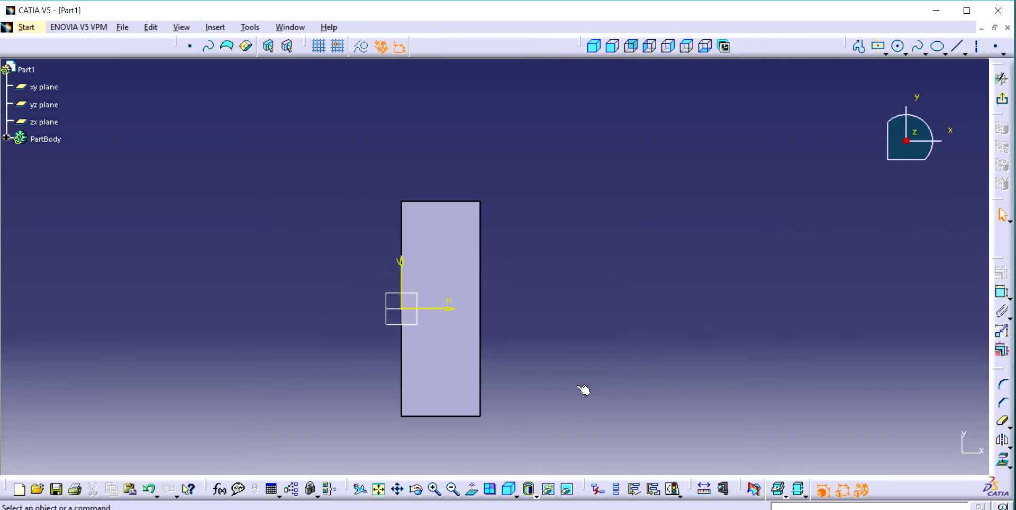
click(880, 48)
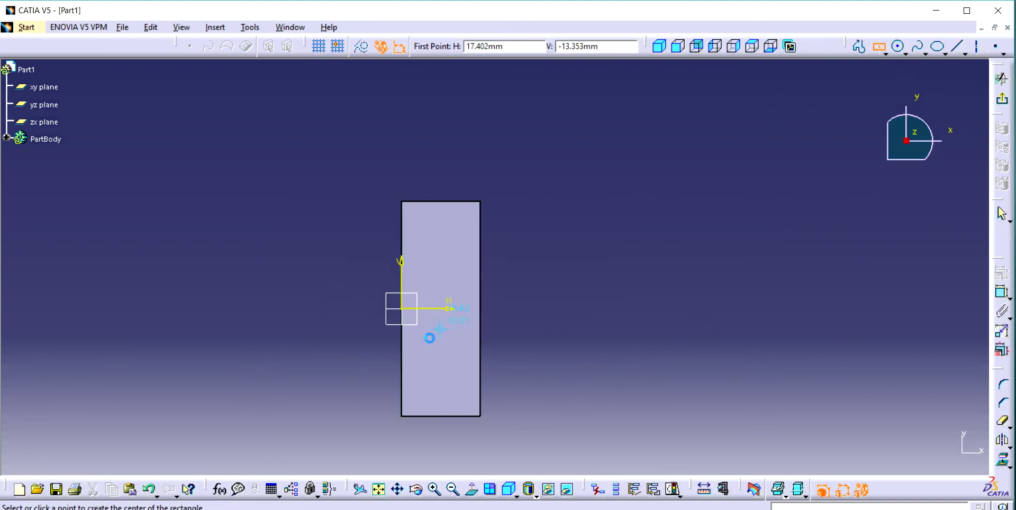
click(448, 305)
click(466, 221)
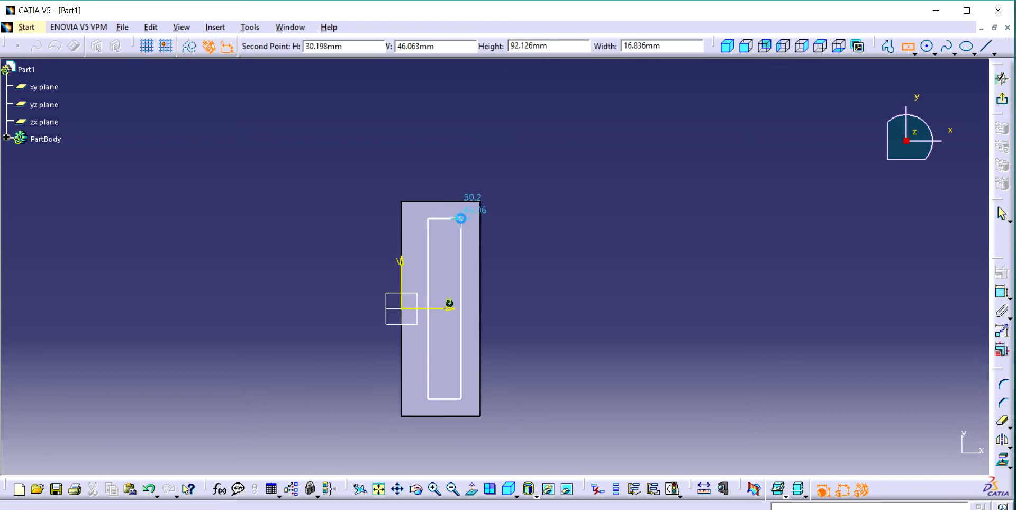
click(1002, 295)
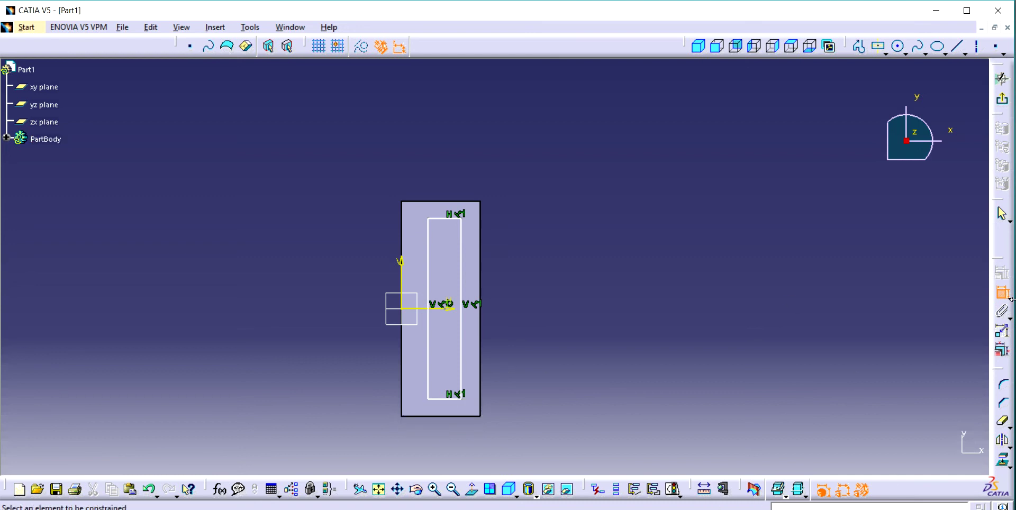
key(ctrl+z)
- Exit the empty top-face sketch and start a new sketch on the block's right end face
click(417, 490)
drag(500, 354, 517, 263)
click(415, 424)
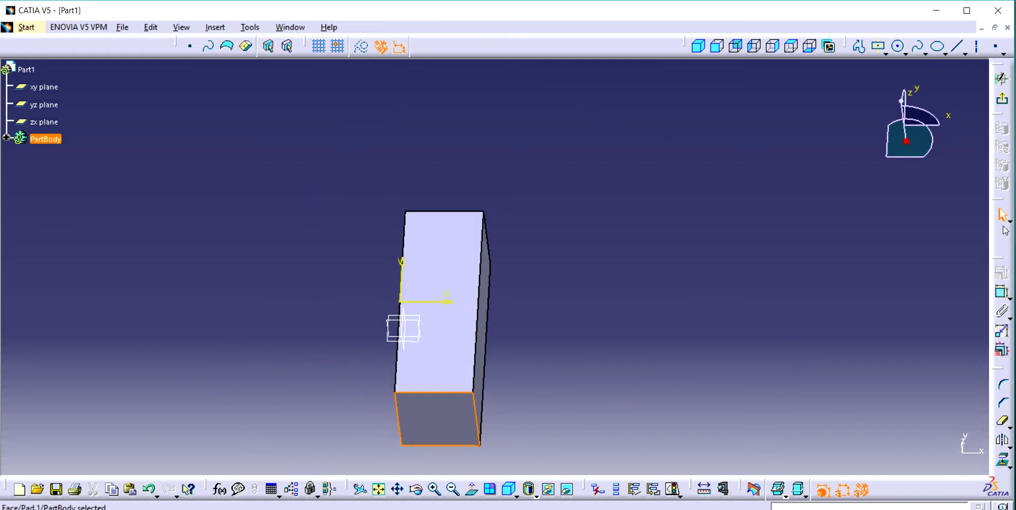
click(1002, 79)
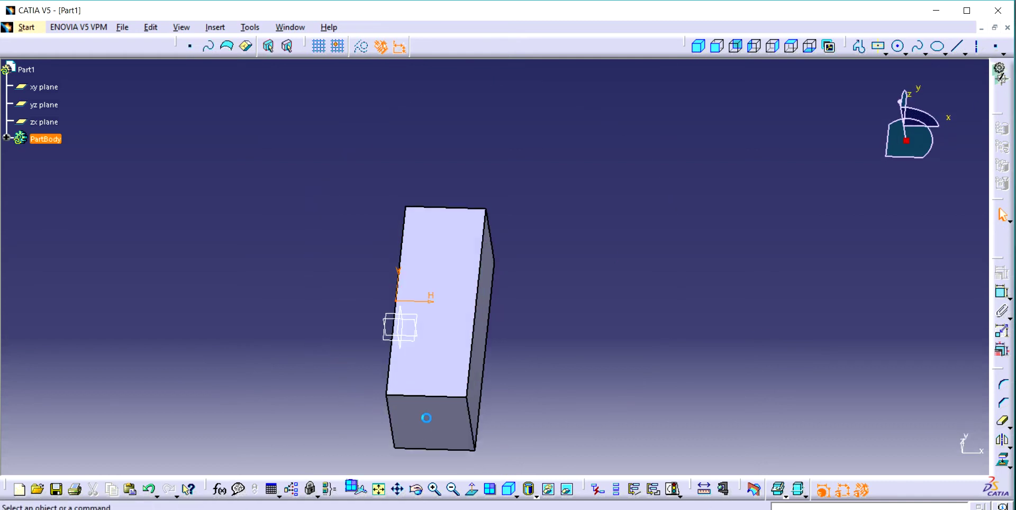
click(582, 296)
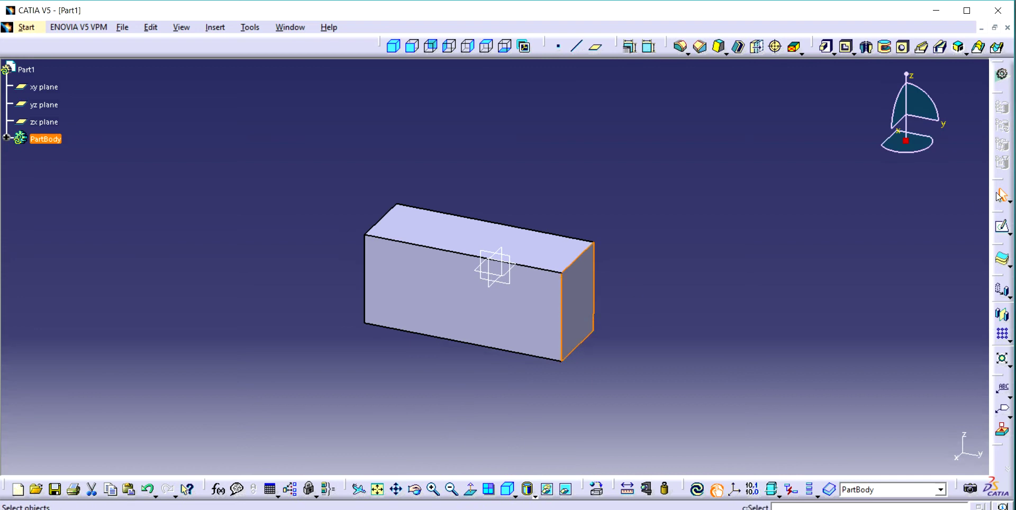
click(1001, 227)
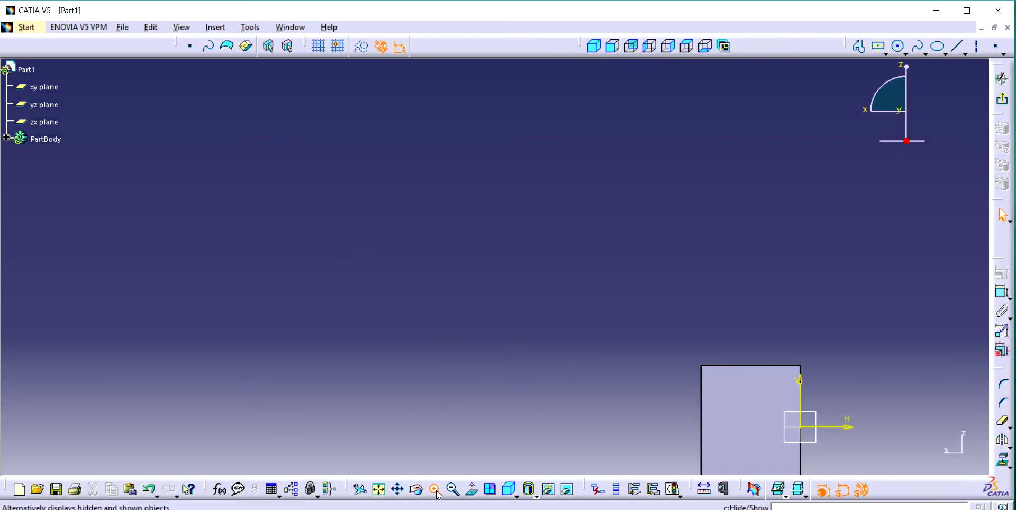
- Centre the end-face view and expand the feature tree to select Pad.1
click(397, 488)
drag(449, 306, 281, 136)
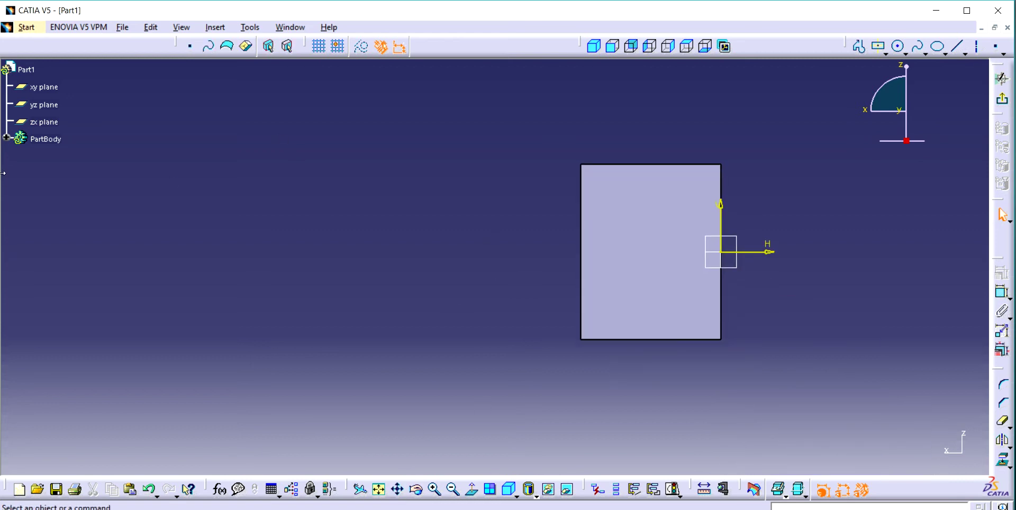
click(6, 137)
click(52, 191)
click(43, 157)
- Exit the end-face sketch, give Pad.1 a mirrored extent, and open a new face sketch
double_click(42, 156)
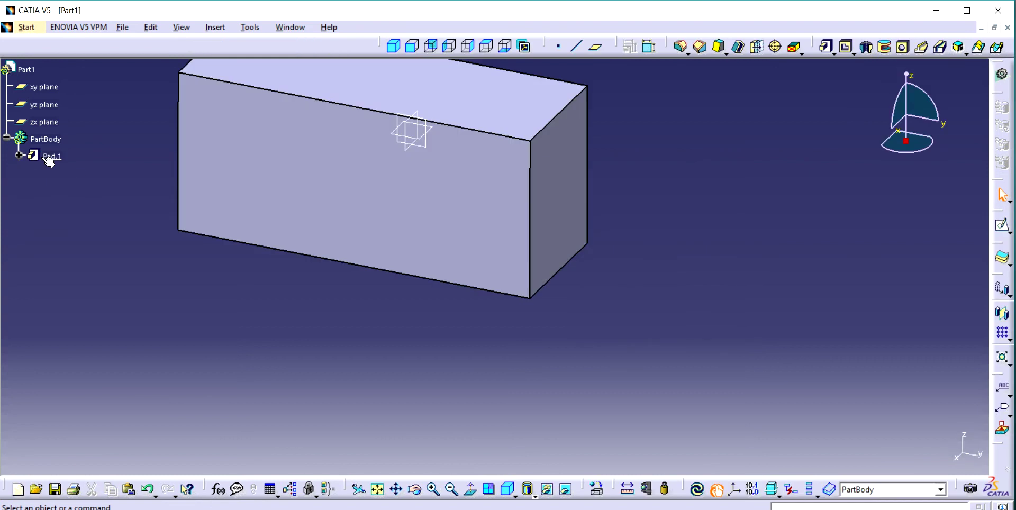
double_click(52, 157)
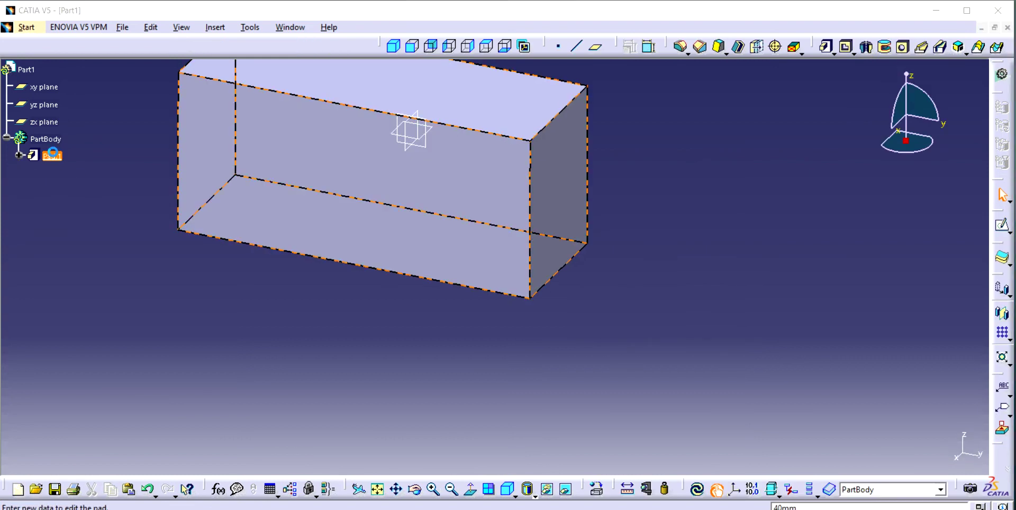
click(679, 286)
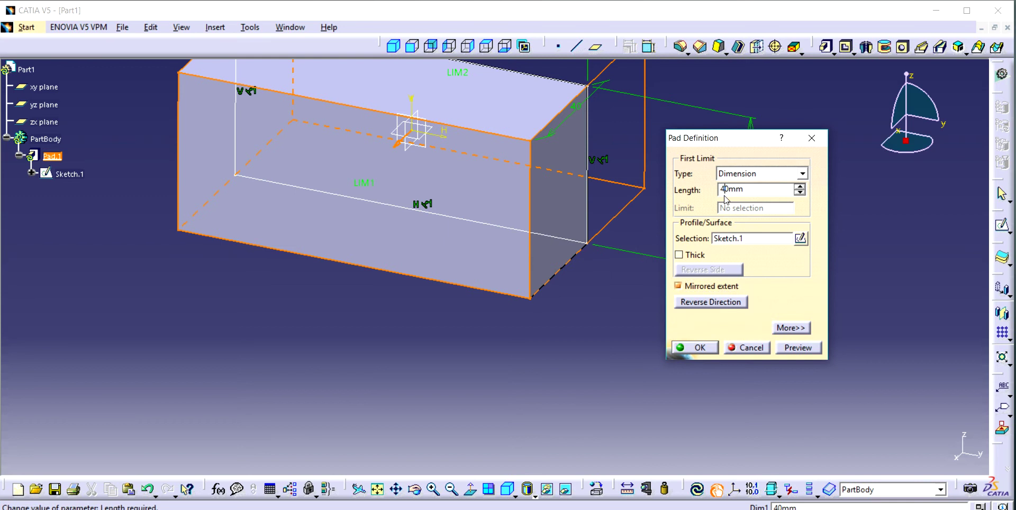
key(Return)
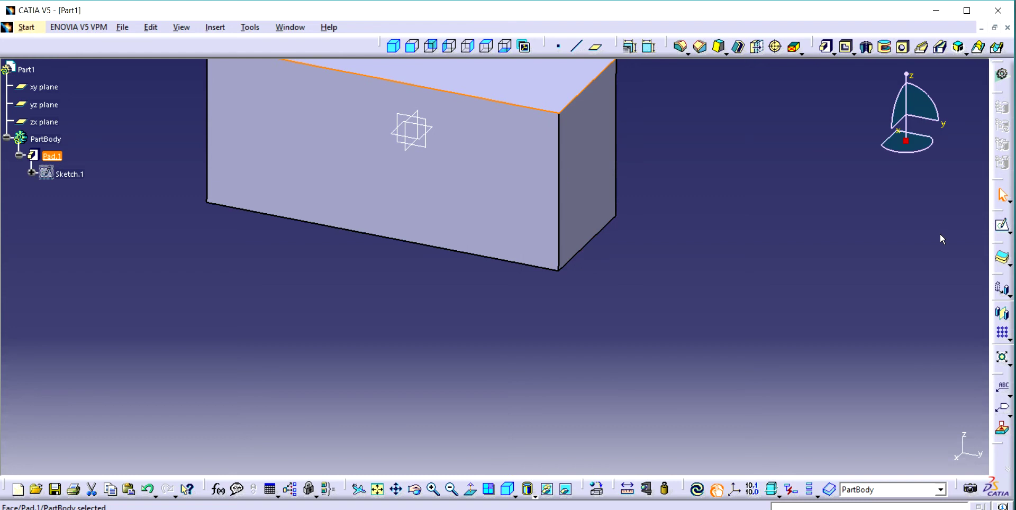
click(1002, 225)
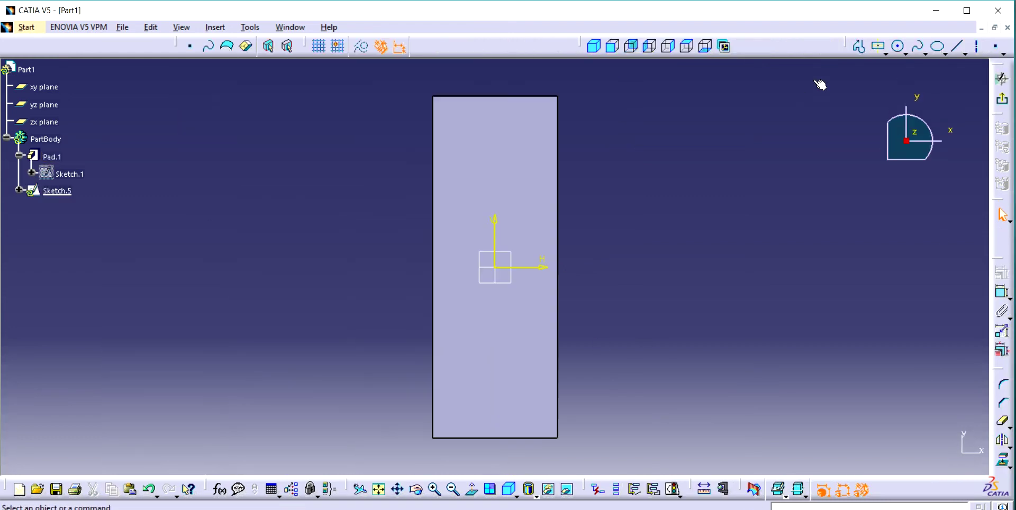
- Try a centred rectangle at the sketch origin, then cancel it as oversized
click(880, 48)
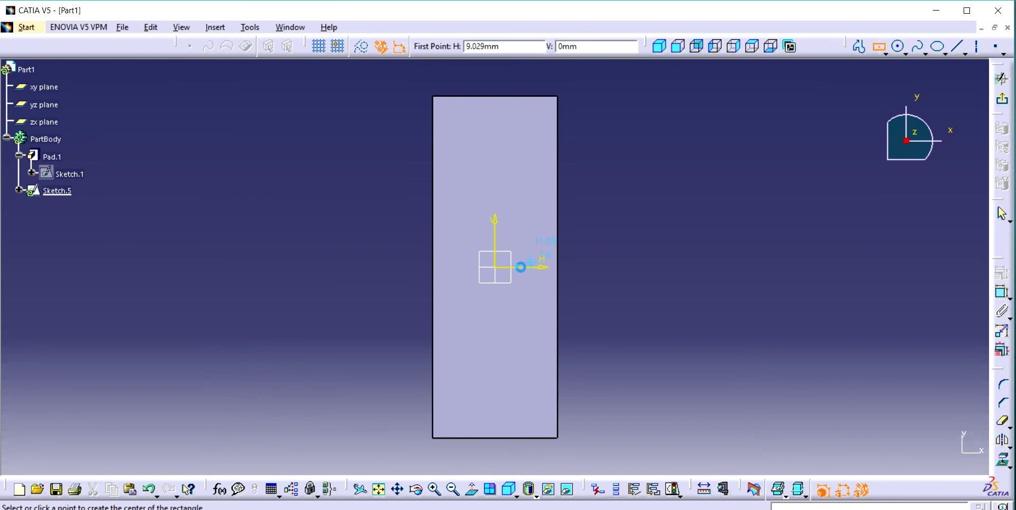
click(496, 269)
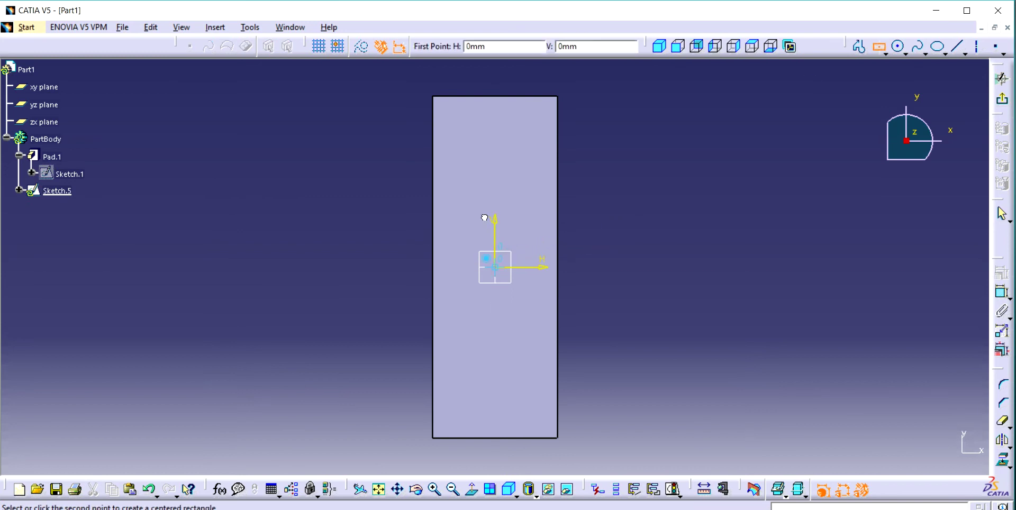
click(512, 131)
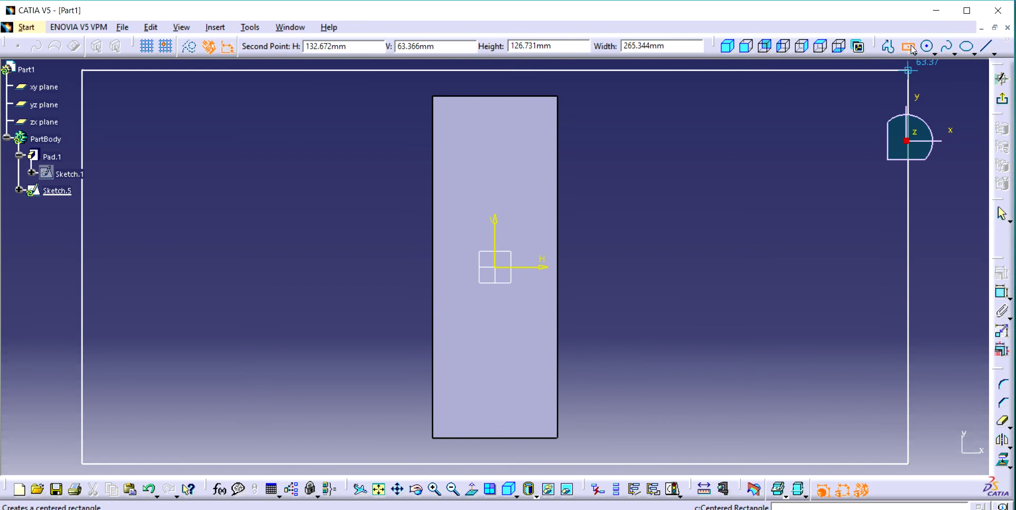
key(Escape)
- Draw a two-corner rectangle from near the face top to near the block's bottom
click(886, 54)
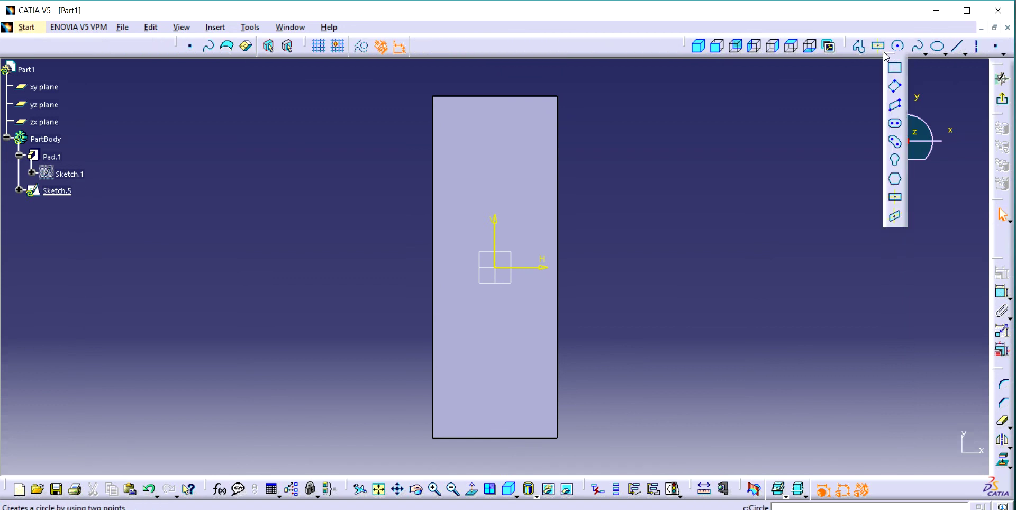
click(902, 74)
click(465, 141)
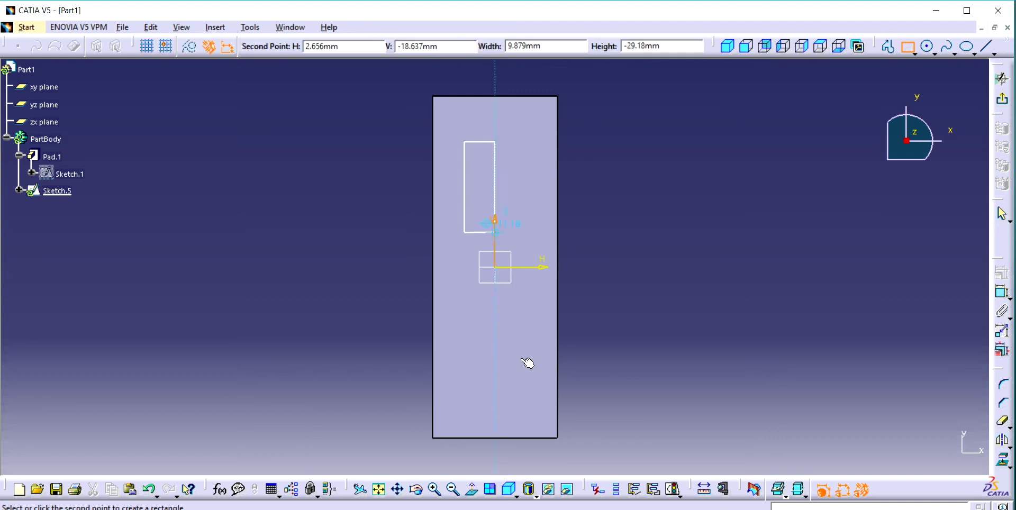
click(540, 424)
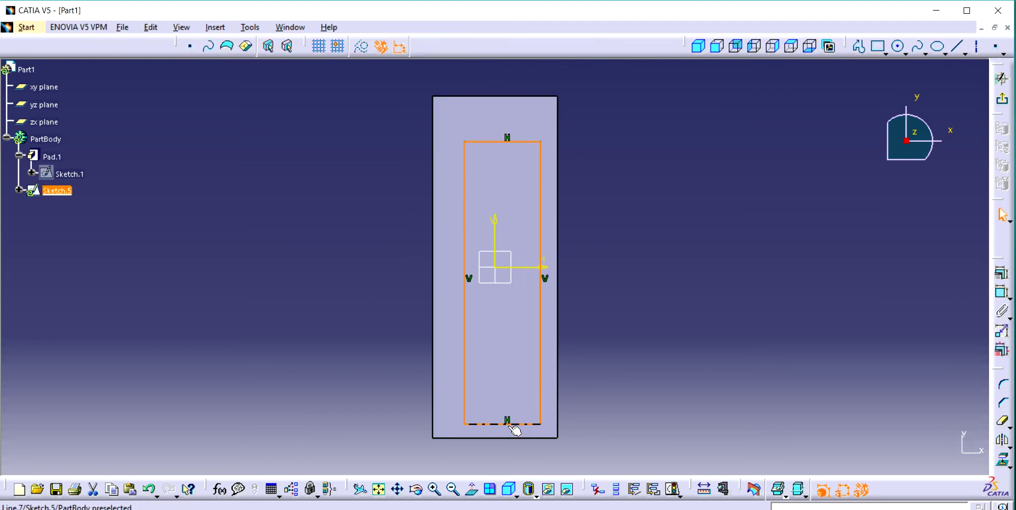
click(516, 432)
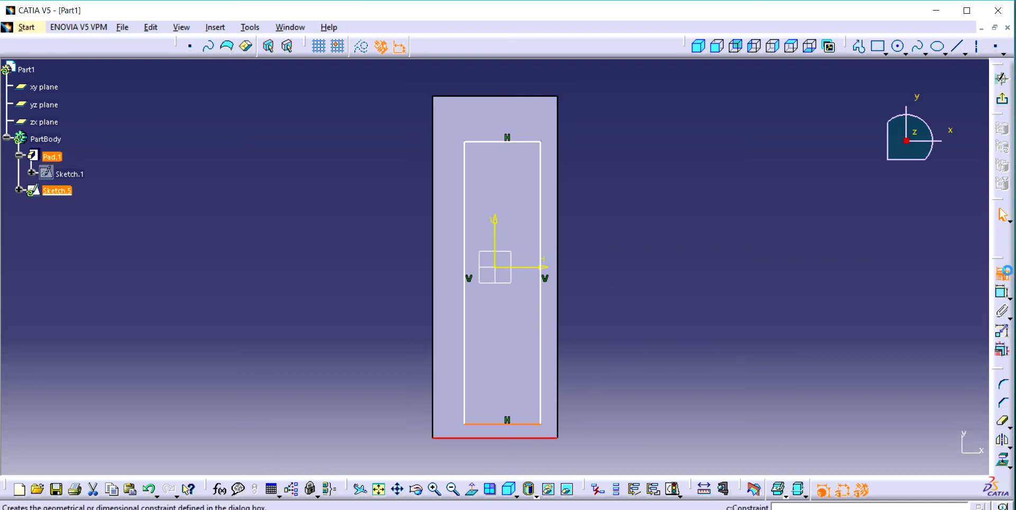
- Make the bottom edges coincident and dimension the slot rectangle's length to 90 mm
click(1002, 273)
click(926, 328)
click(907, 455)
click(517, 157)
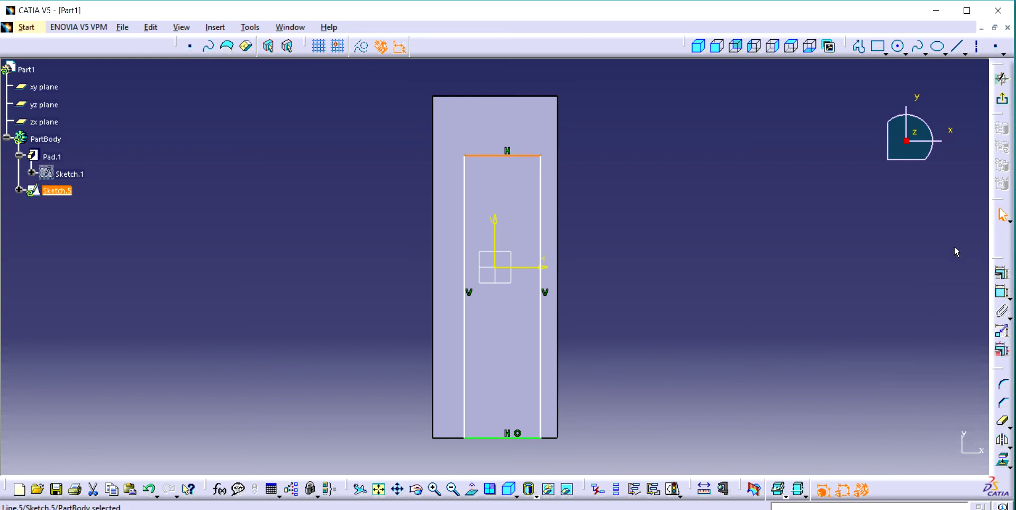
click(1002, 292)
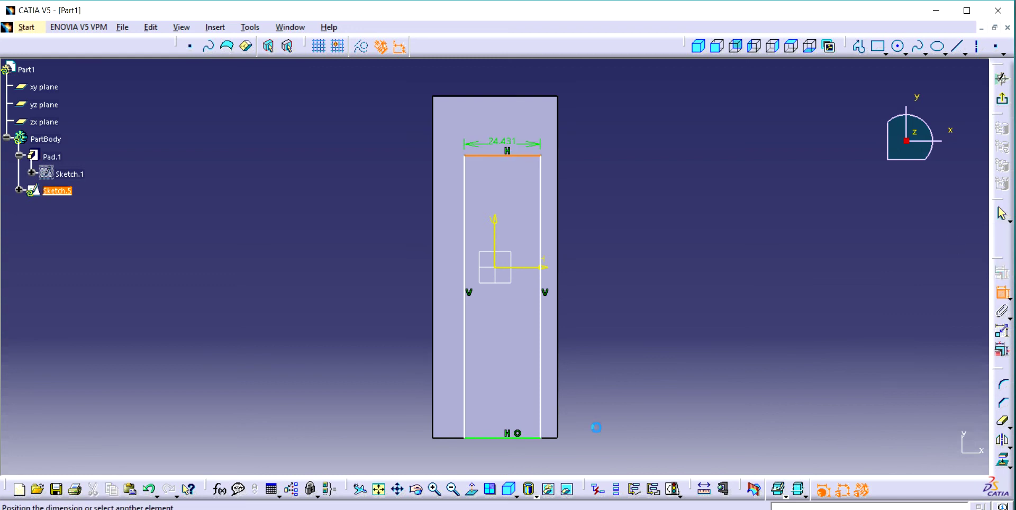
click(518, 438)
click(793, 326)
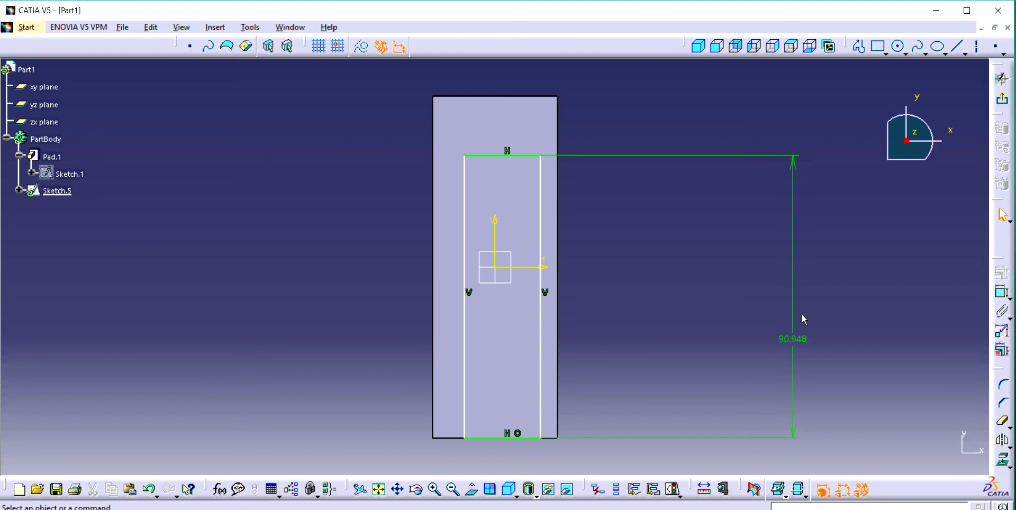
double_click(788, 341)
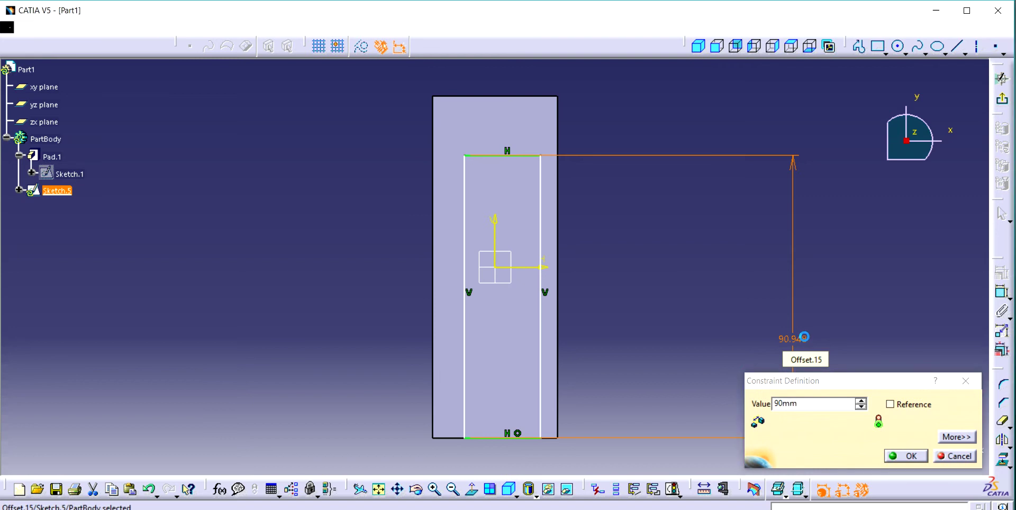
key(Return)
- Set the slot rectangle's width to 15 mm
click(540, 367)
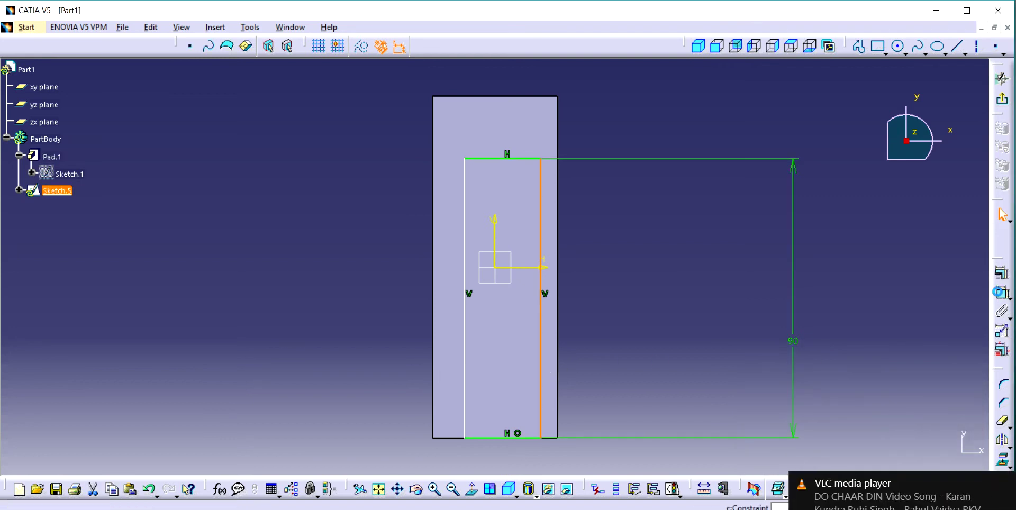
click(1002, 293)
click(468, 374)
click(347, 361)
double_click(349, 361)
text(15)
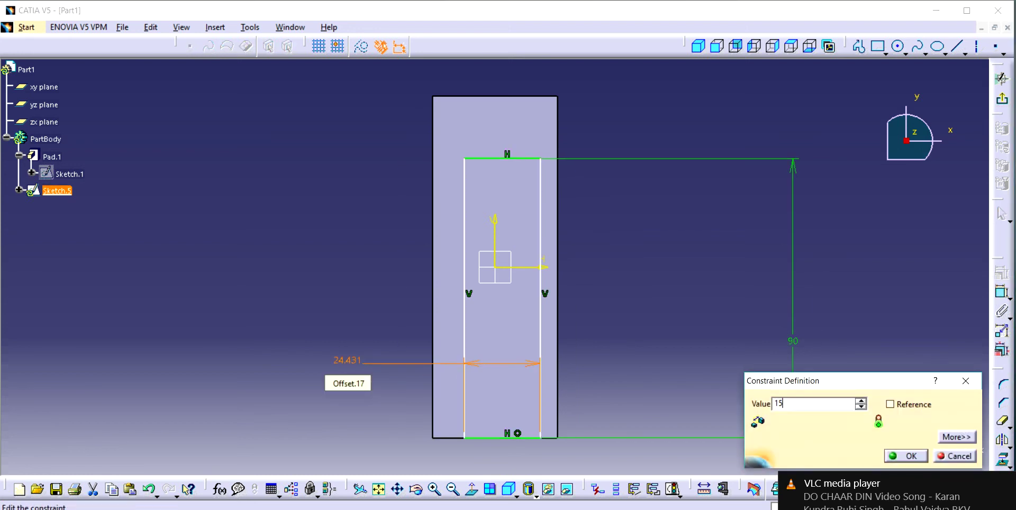
key(Return)
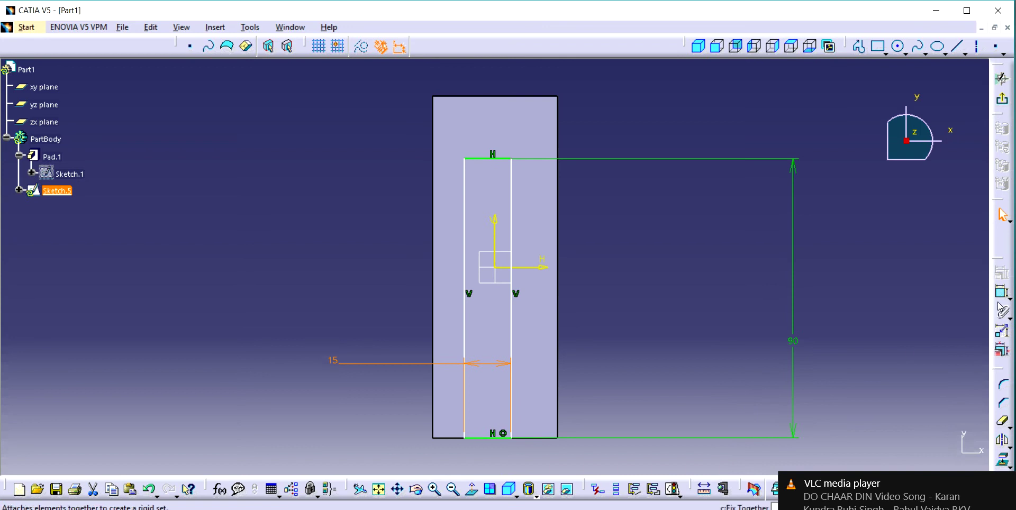
- Offset the slot's side 7.5 mm from the vertical axis and exit the sketch
click(932, 301)
click(500, 238)
click(512, 223)
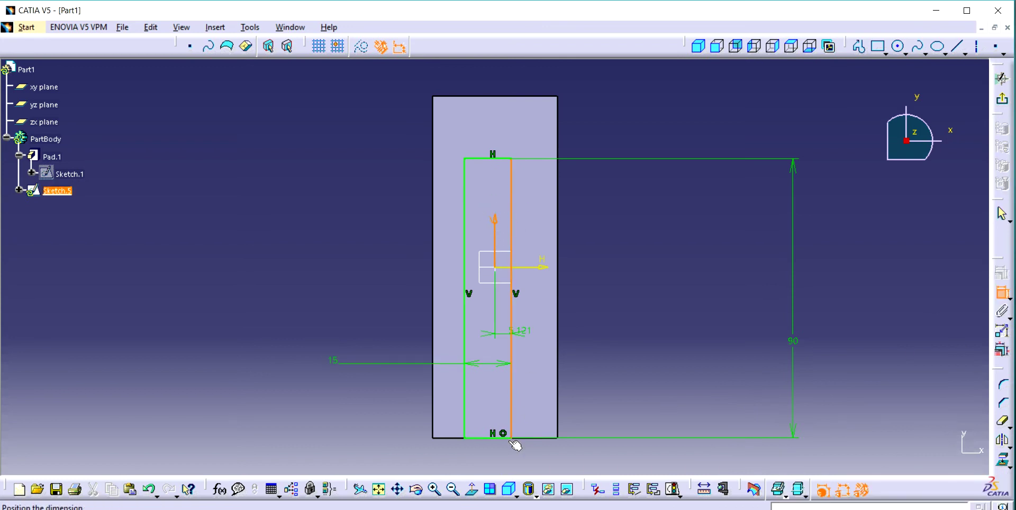
click(506, 473)
double_click(500, 469)
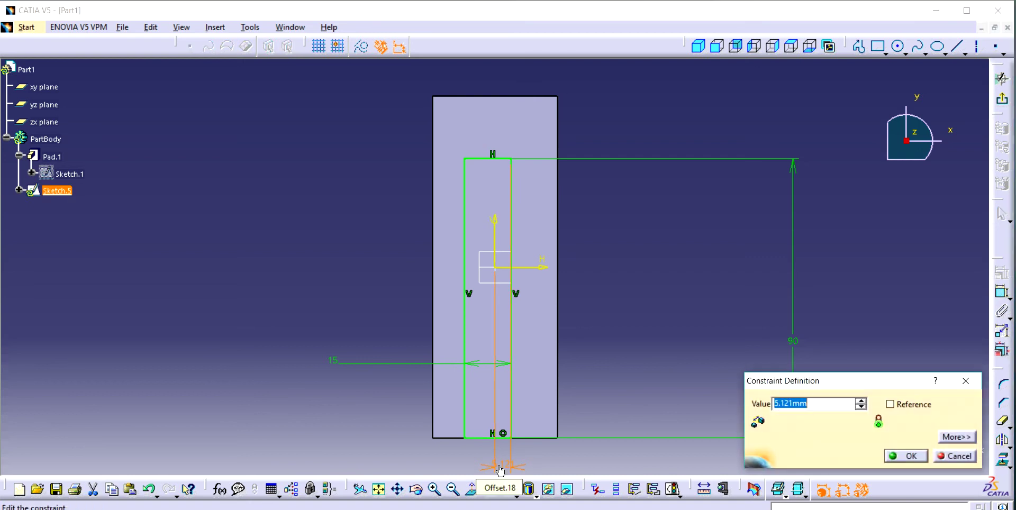
key(Return)
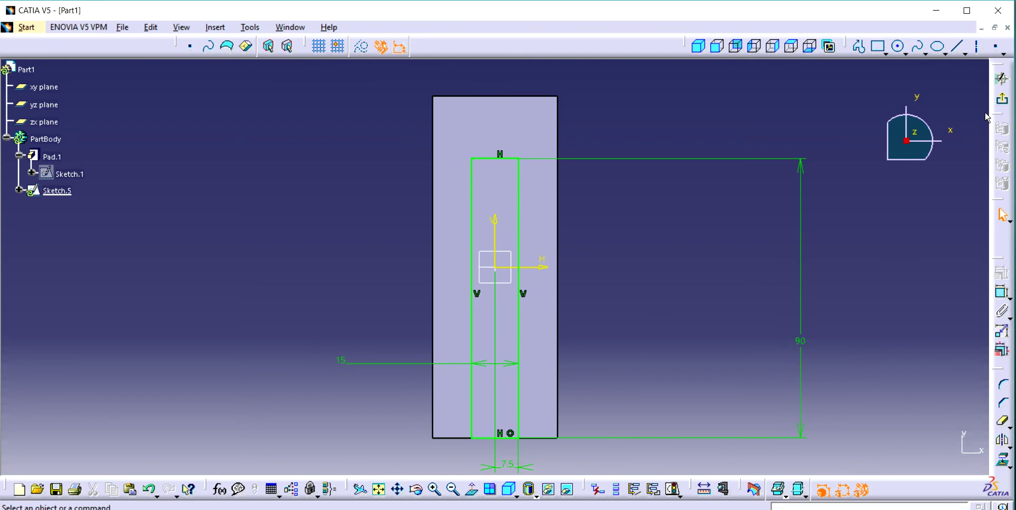
click(1002, 79)
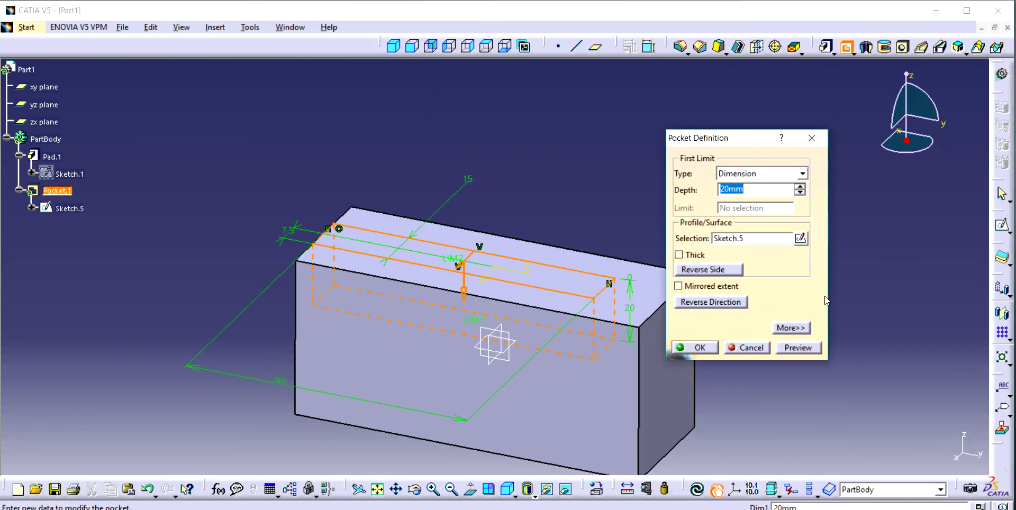
- Pocket the rectangle up to the block's bottom face, creating an open slot
click(802, 173)
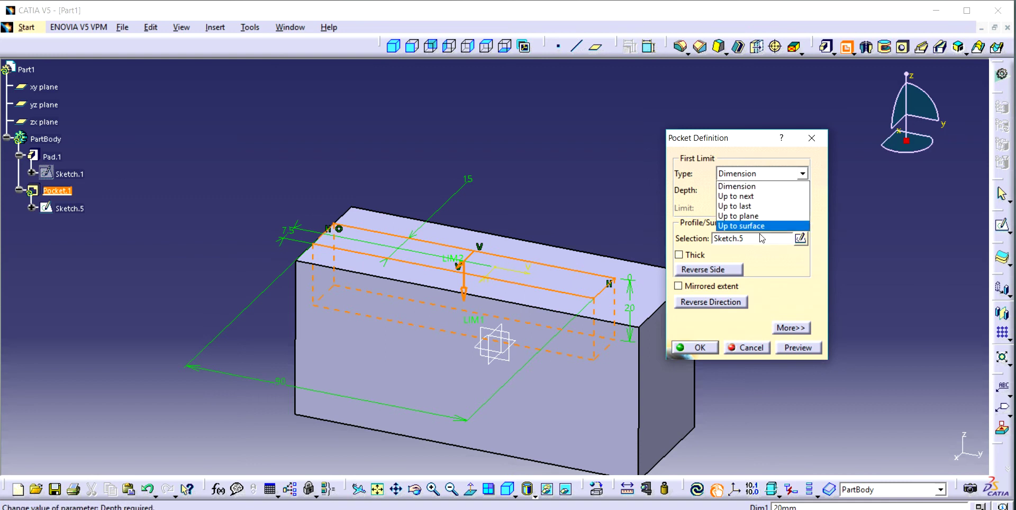
click(758, 224)
click(417, 493)
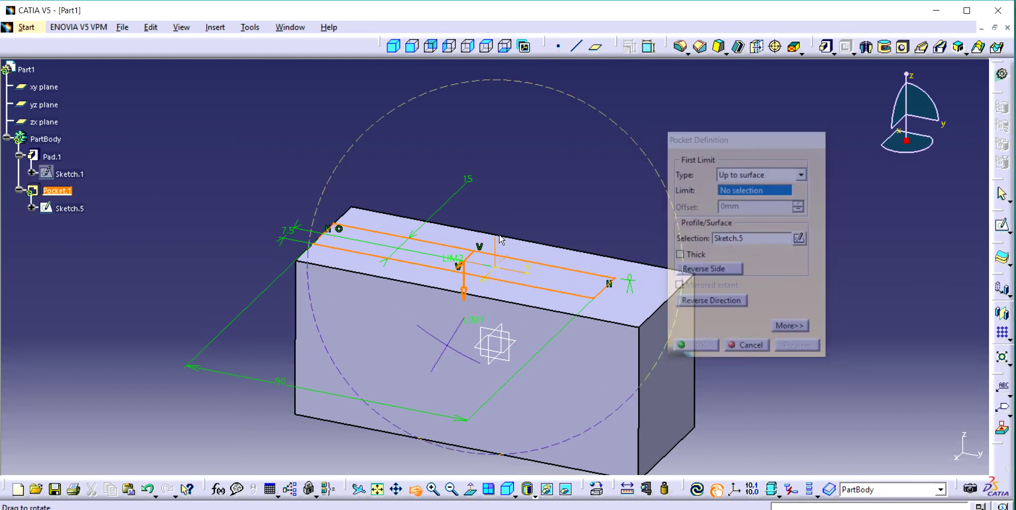
drag(522, 148, 521, 238)
click(484, 391)
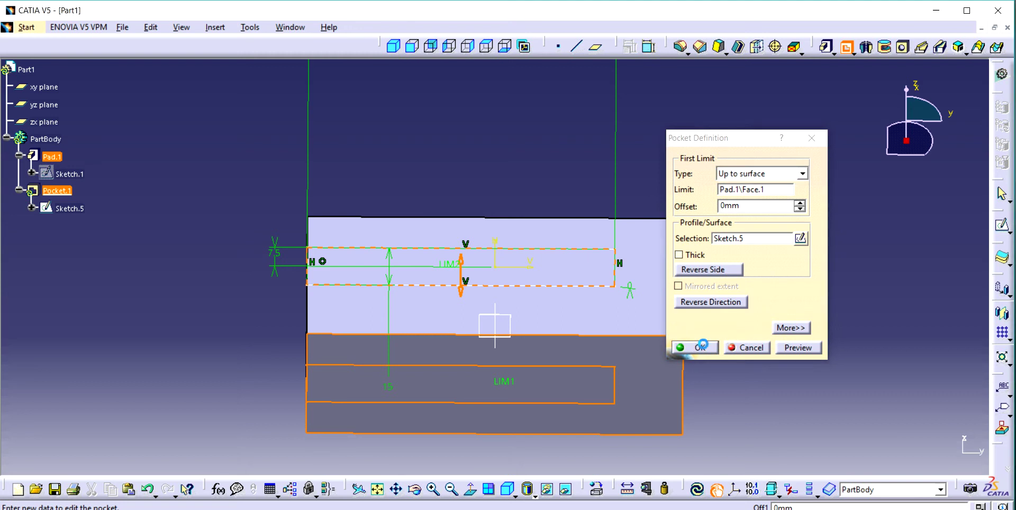
click(698, 348)
click(413, 495)
drag(438, 277, 609, 272)
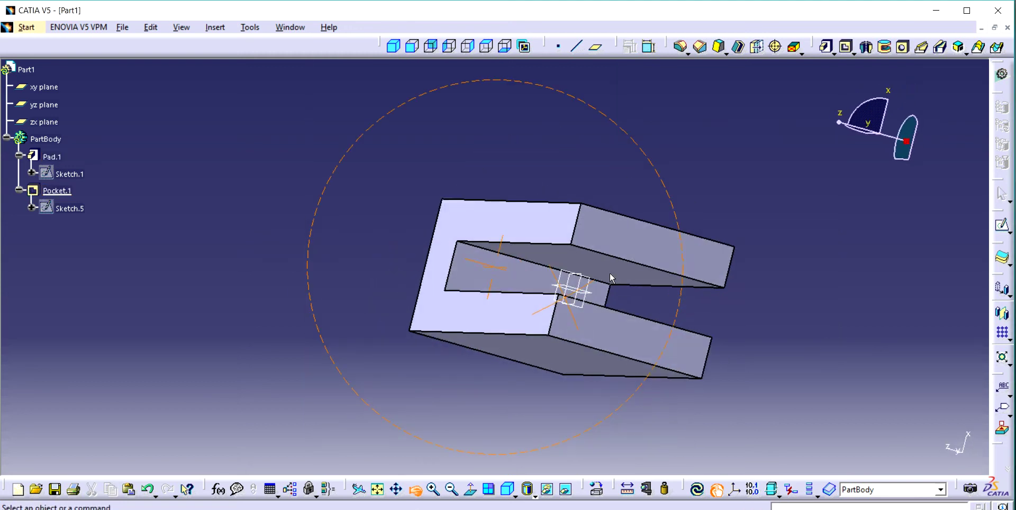
- Fillet the first prong's outer end edges with a 25 mm radius
ctrl+click(737, 267)
click(680, 47)
text(40)
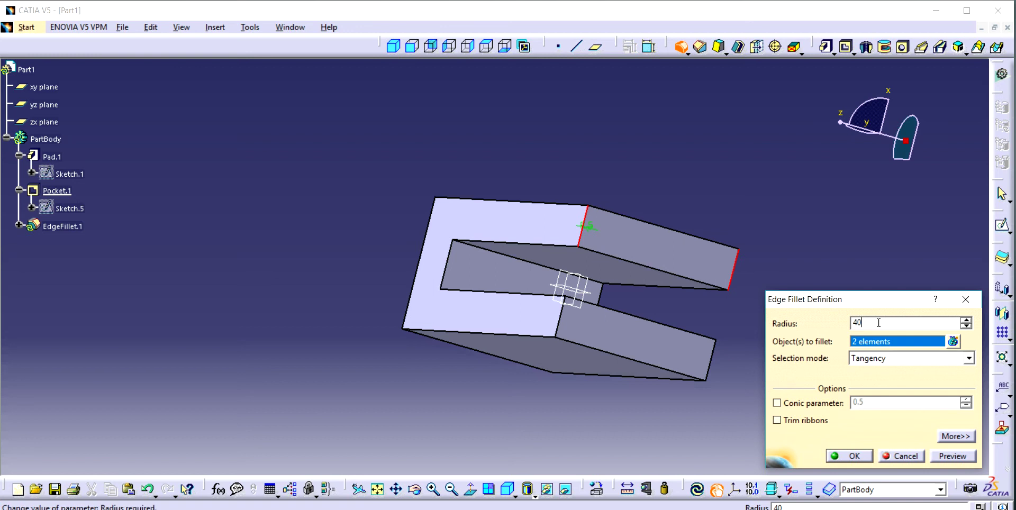
click(952, 456)
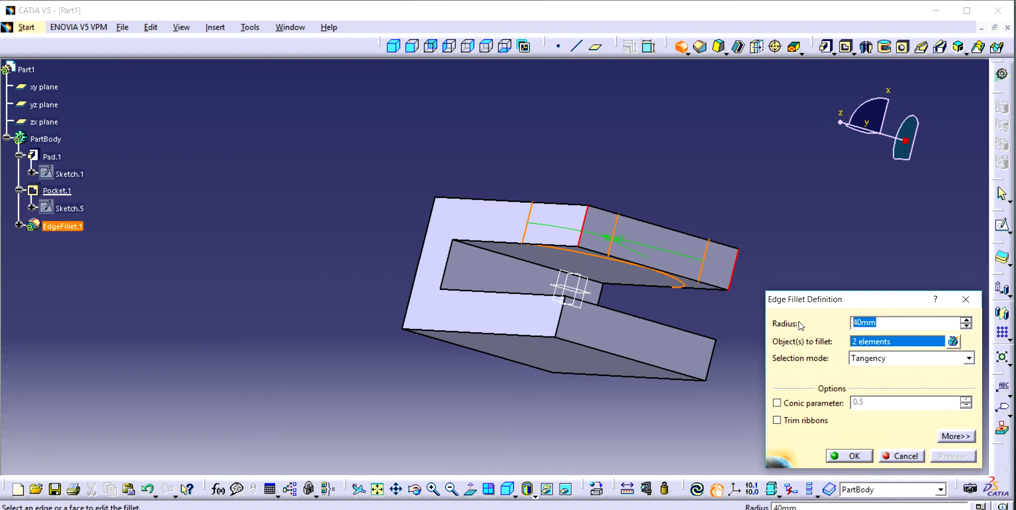
text(25)
click(877, 357)
click(949, 457)
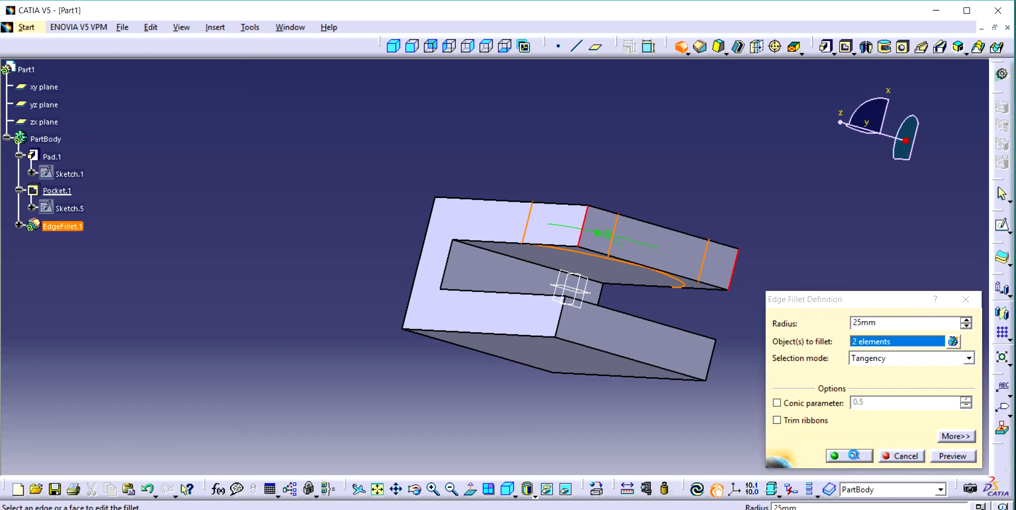
click(851, 456)
- Apply an edge fillet to the other prong's outer end edge
click(568, 315)
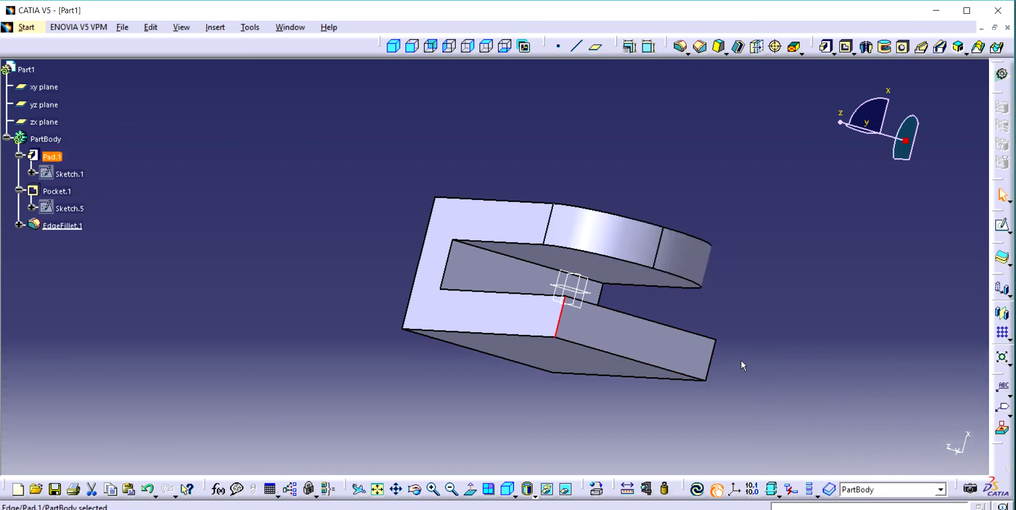
click(681, 48)
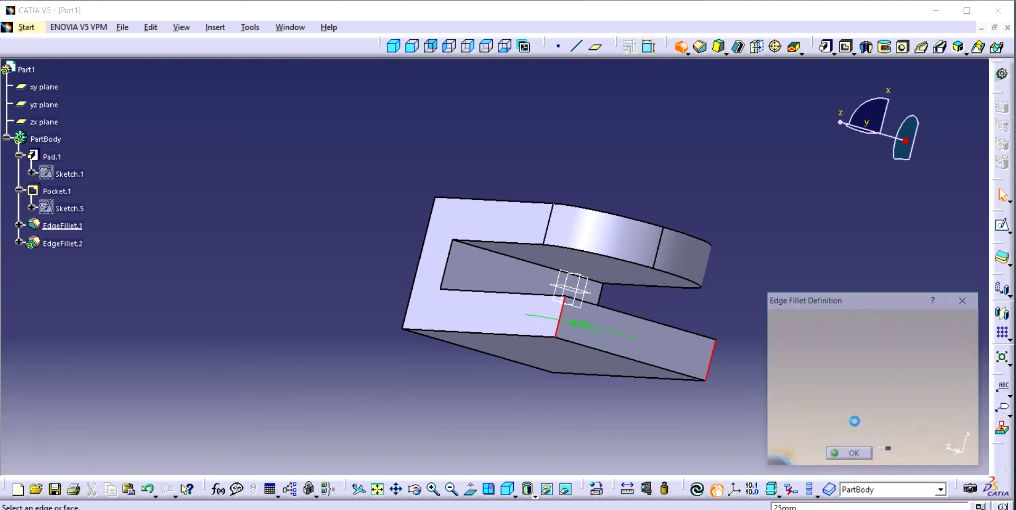
click(844, 457)
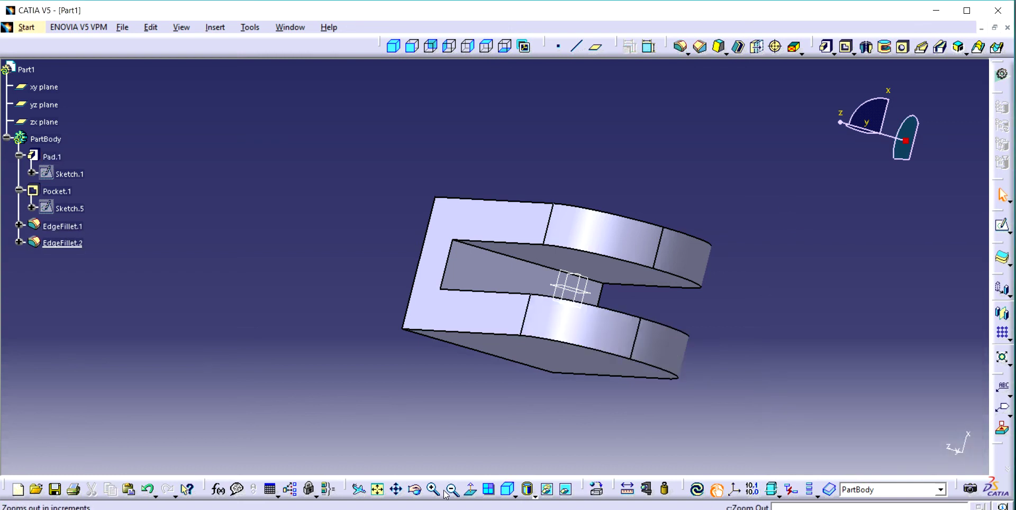
- Open a sketch on the block's flat face and draw a circle inside the rounded end
drag(414, 489, 604, 193)
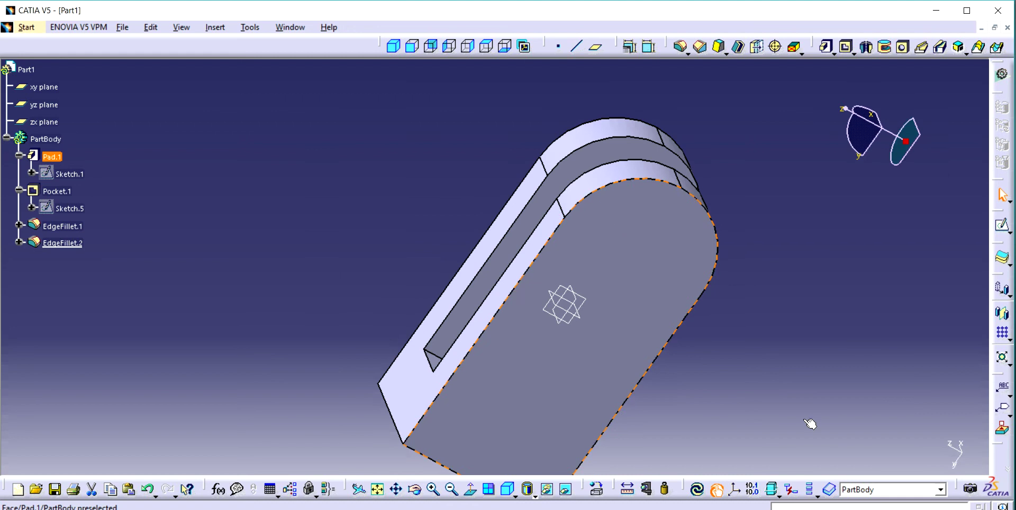
click(646, 250)
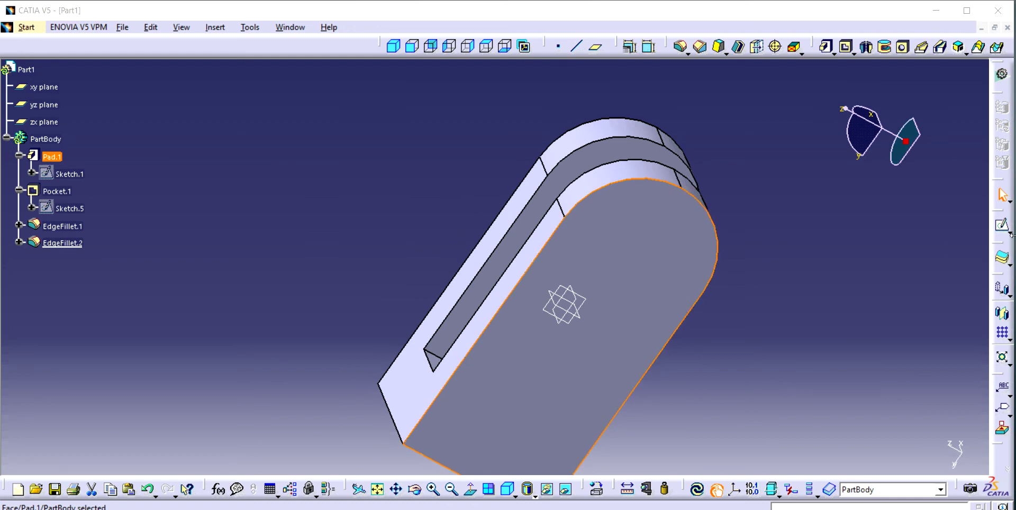
click(1002, 225)
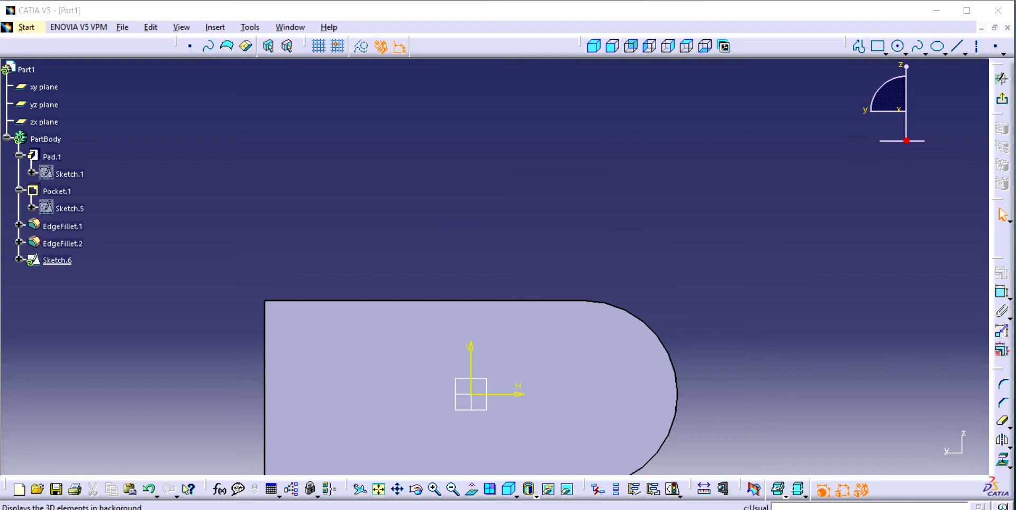
click(898, 46)
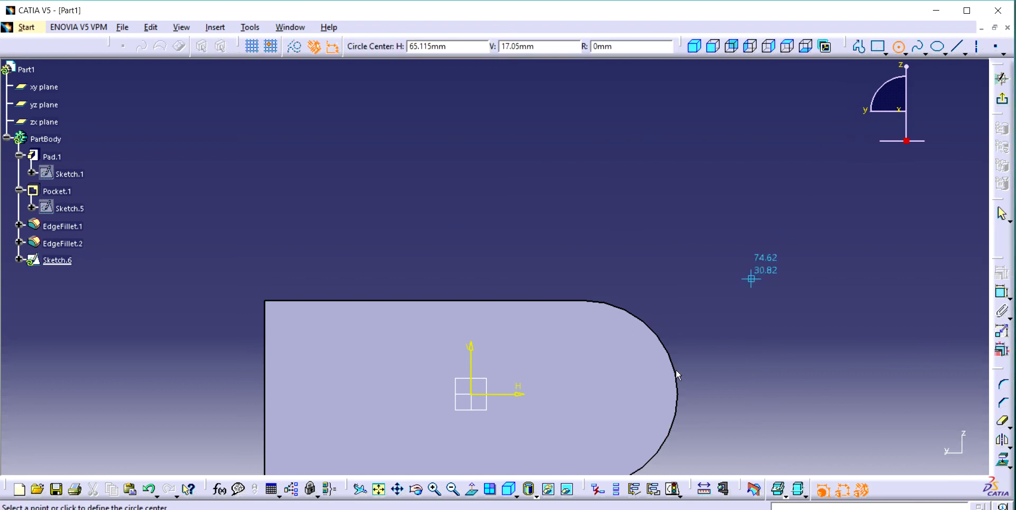
click(616, 394)
click(633, 362)
- Set the circle's diameter to 20 mm
click(1003, 293)
click(785, 256)
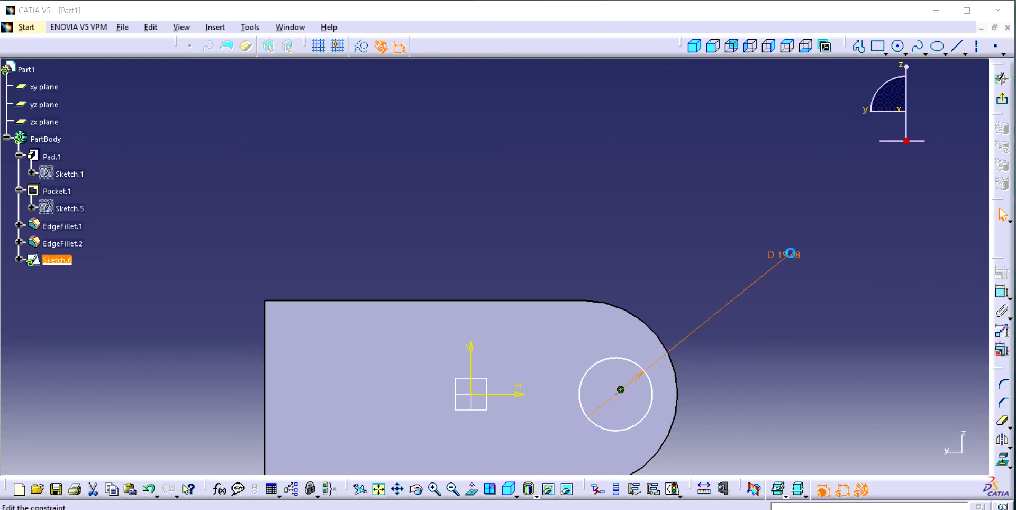
double_click(790, 253)
text(0)
key(Return)
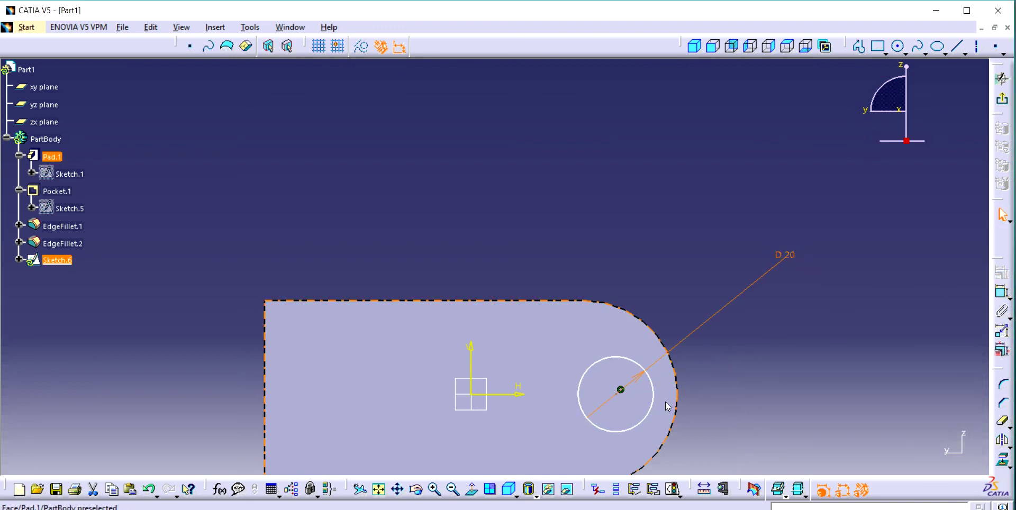
- Make the circle concentric with the rounded end and exit the sketch
click(655, 390)
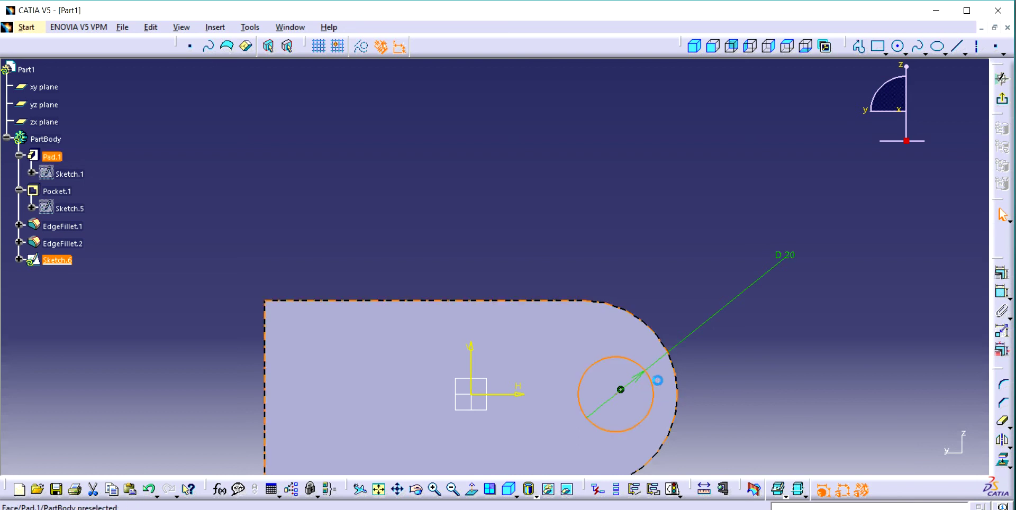
click(998, 273)
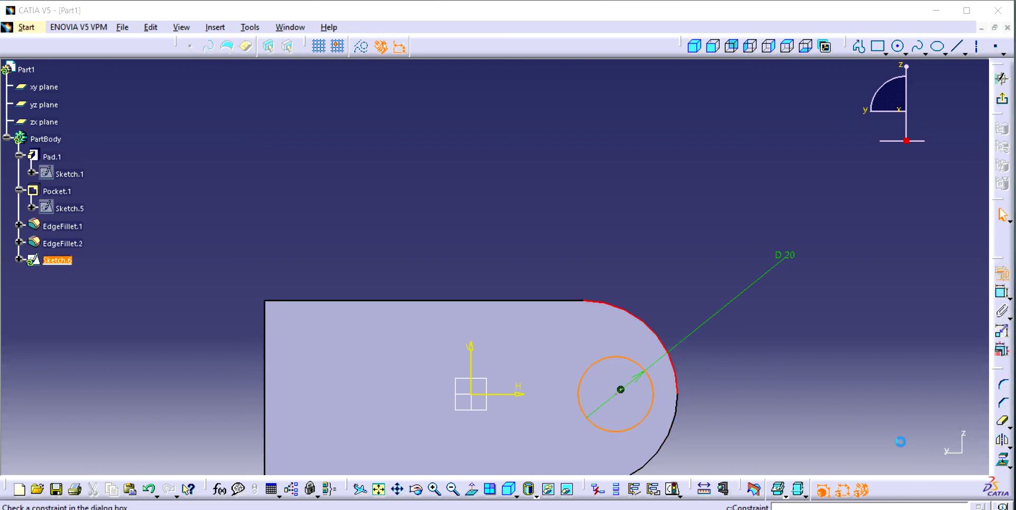
click(928, 344)
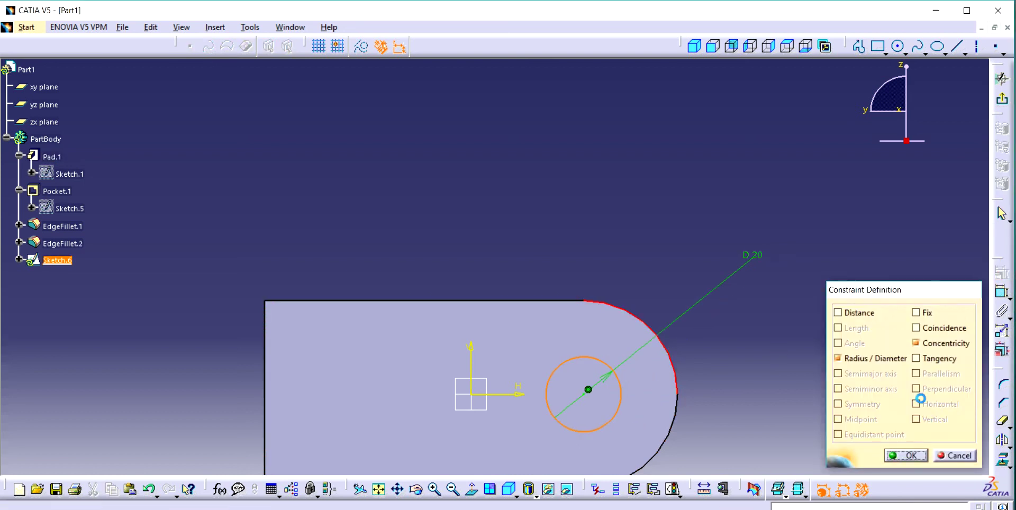
click(906, 455)
click(1002, 78)
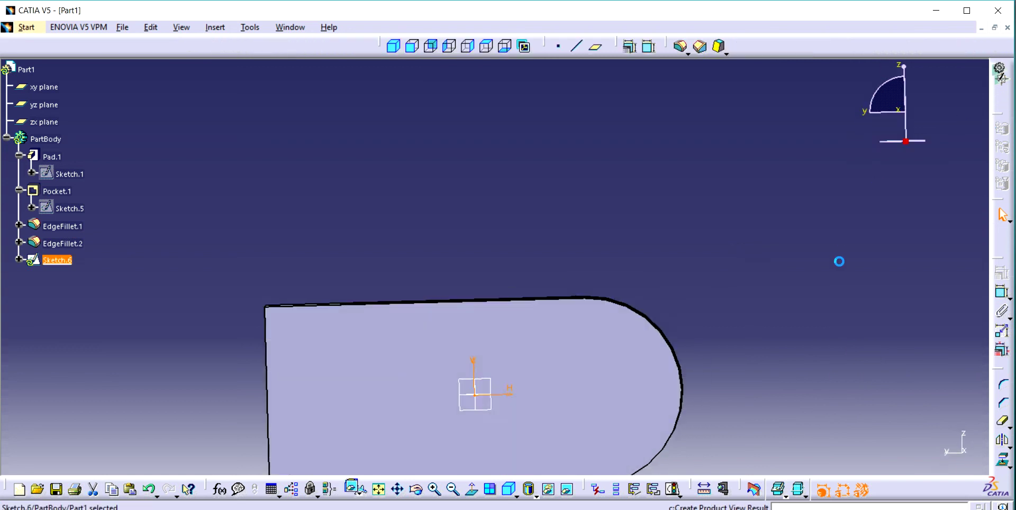
click(847, 47)
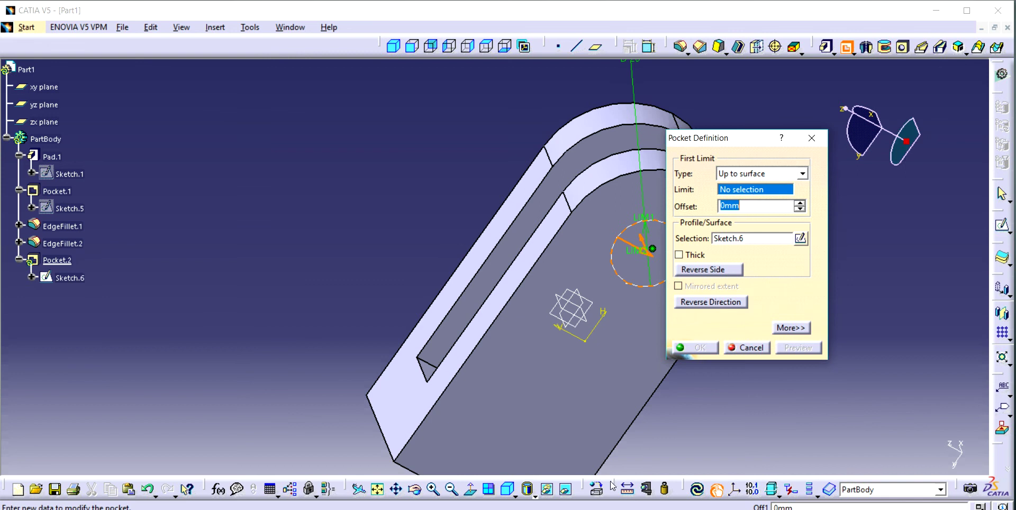
- Finish Pocket.2 up to the far face, boring the 20 mm cross hole through both prongs
drag(414, 489, 404, 61)
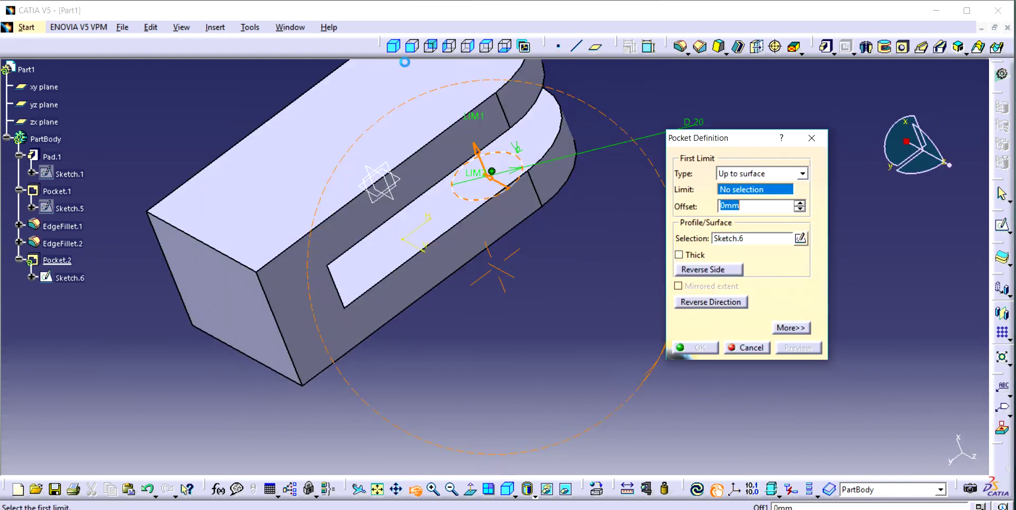
click(443, 119)
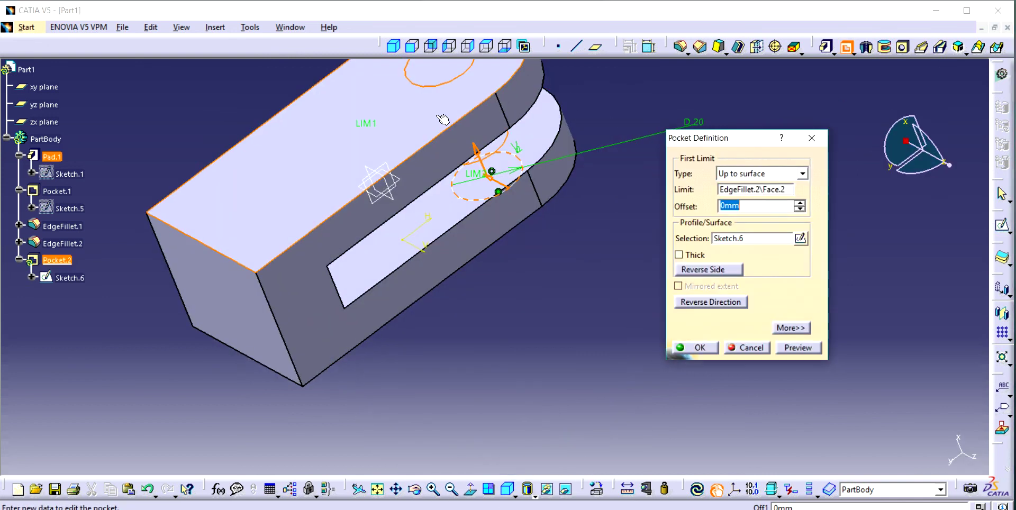
click(685, 347)
click(1002, 225)
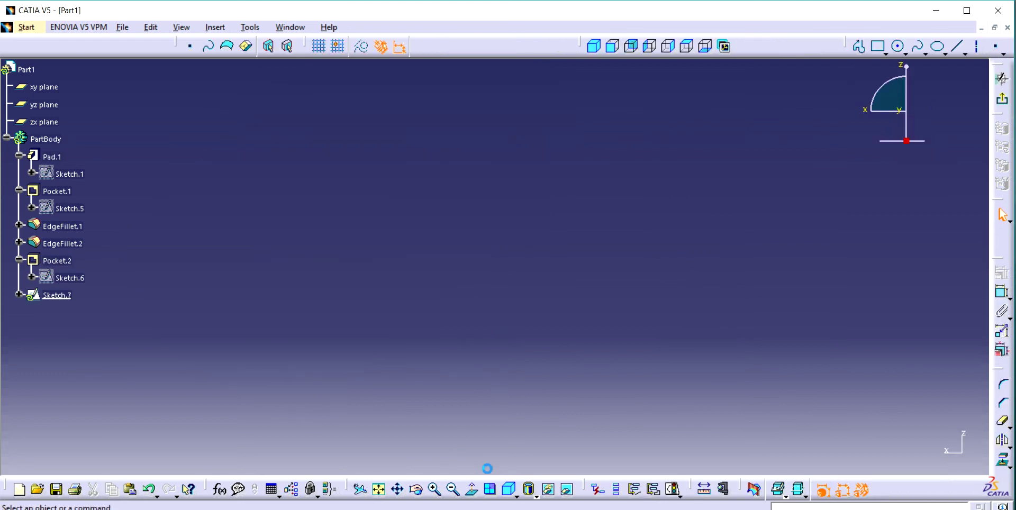
- On the square end face, sketch a circle centred on the origin with a 20 mm diameter
click(900, 47)
click(495, 267)
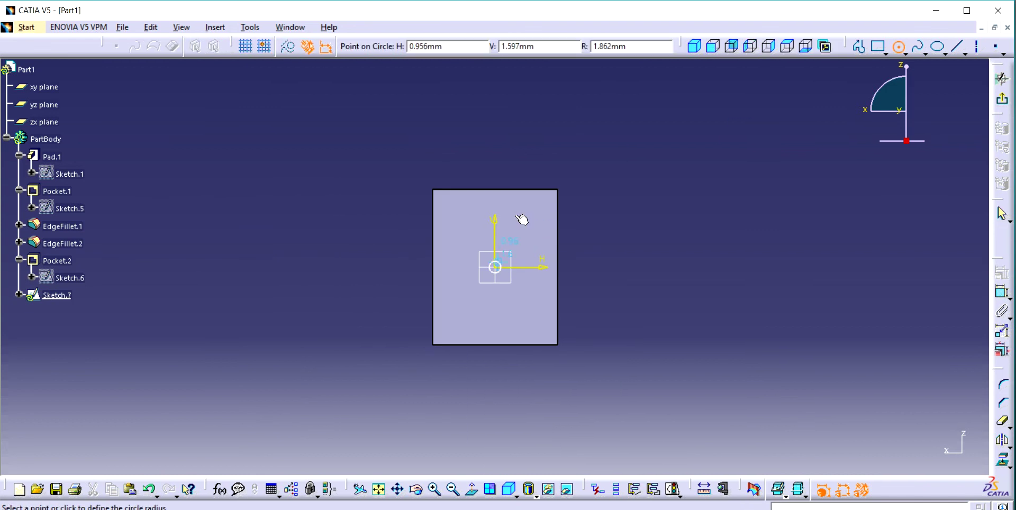
click(545, 239)
click(1002, 291)
click(679, 247)
double_click(677, 247)
key(Return)
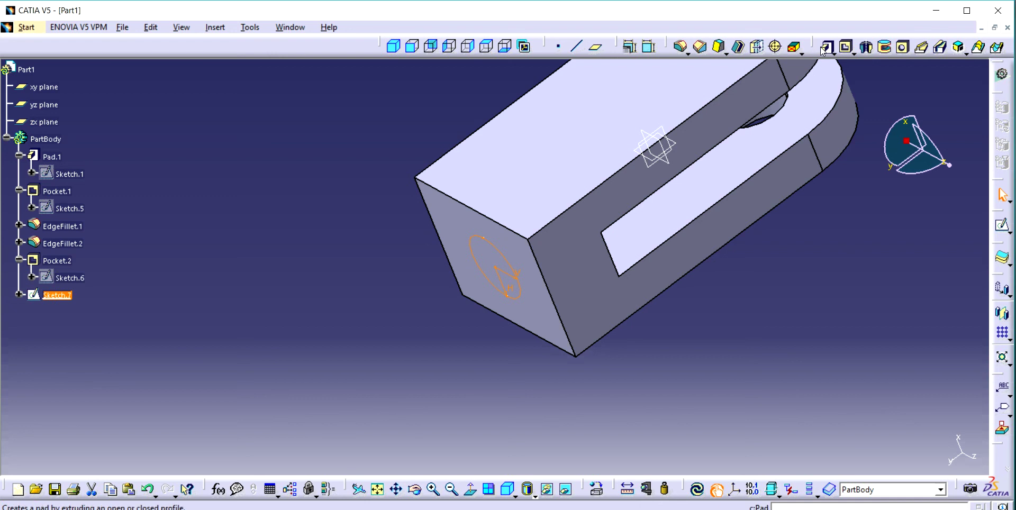
- Pad the circle 20 mm out from the square end as a cylindrical shank
click(824, 47)
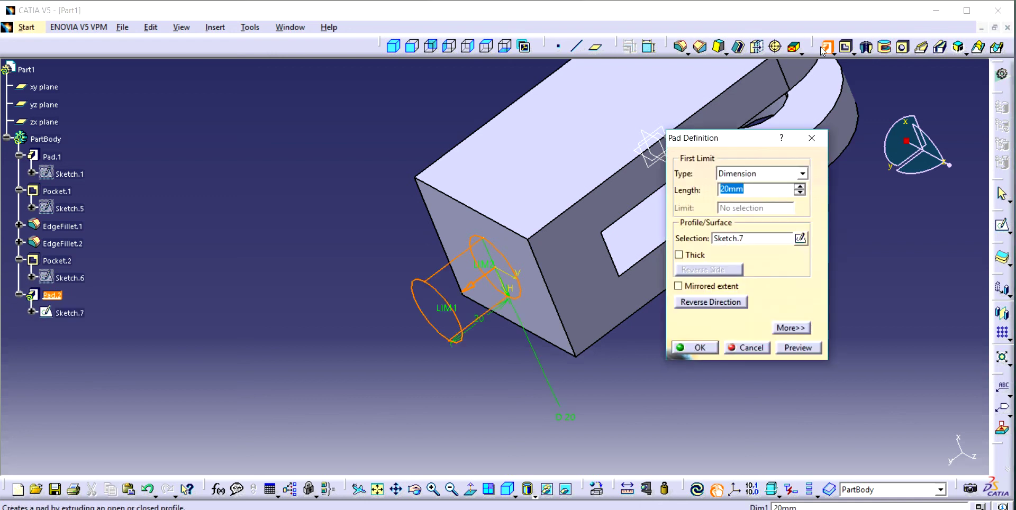
click(688, 347)
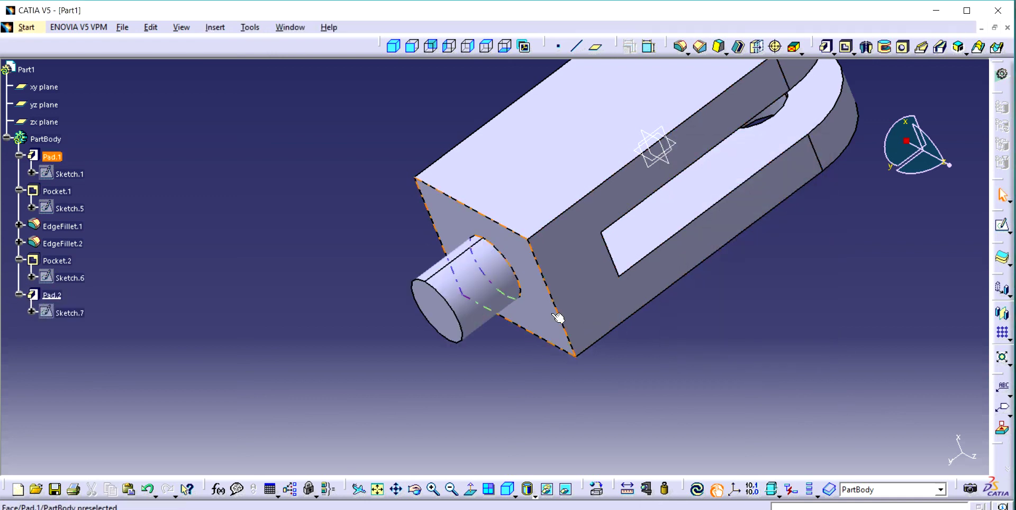
click(583, 189)
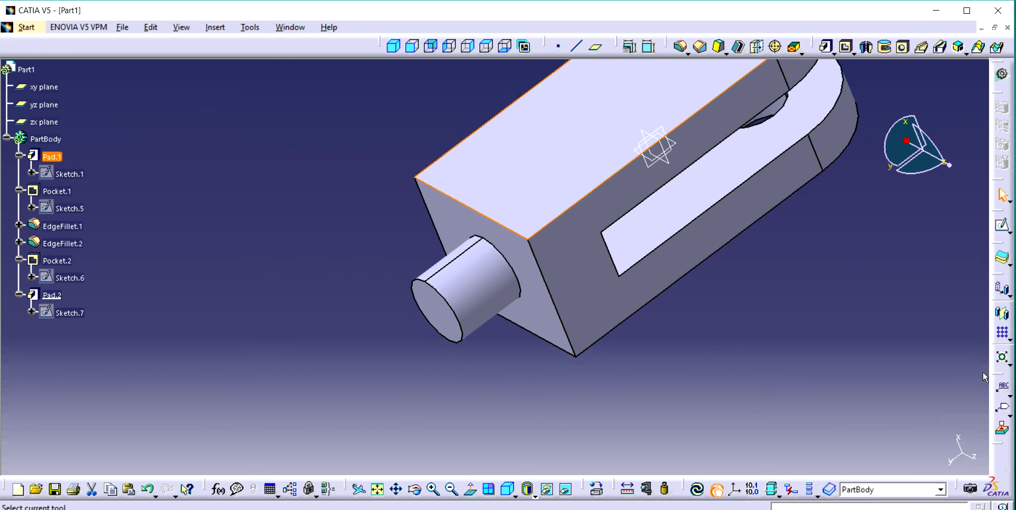
- Fillet the top face edges and the holed side face edges at 2 mm
click(681, 48)
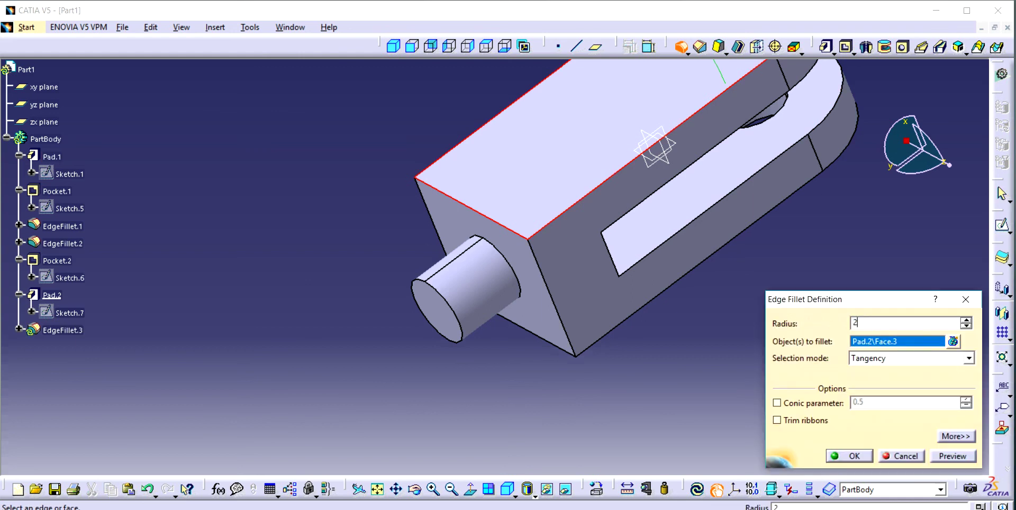
key(Return)
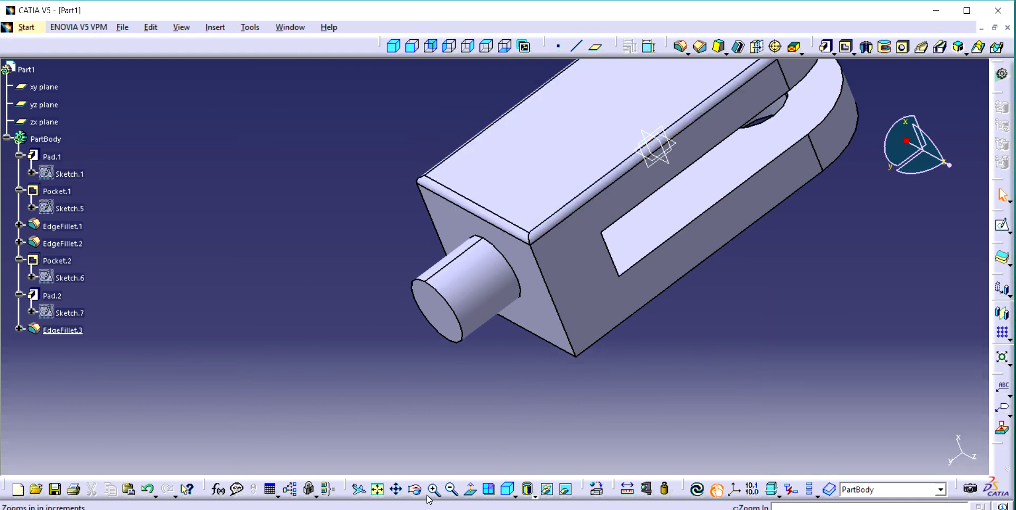
middle_drag(571, 387, 615, 294)
click(615, 293)
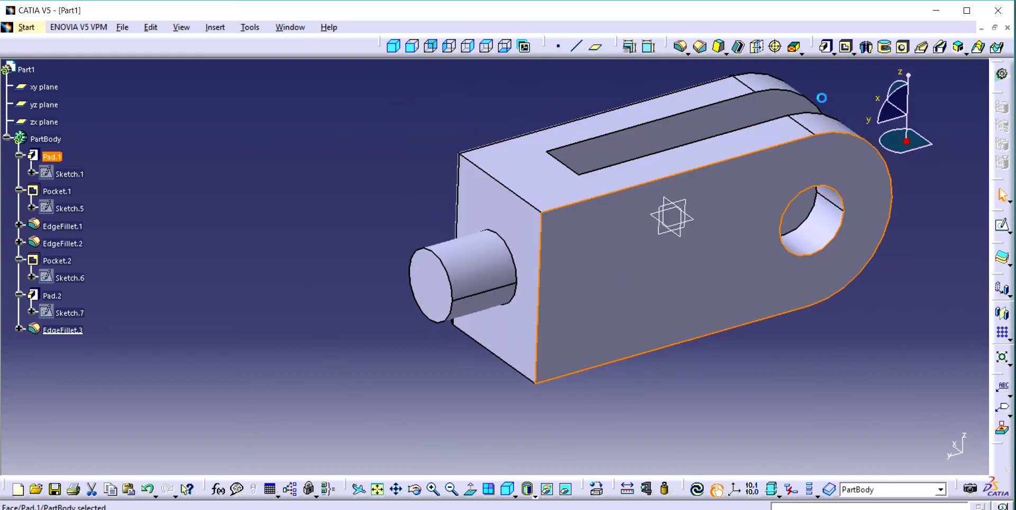
click(681, 49)
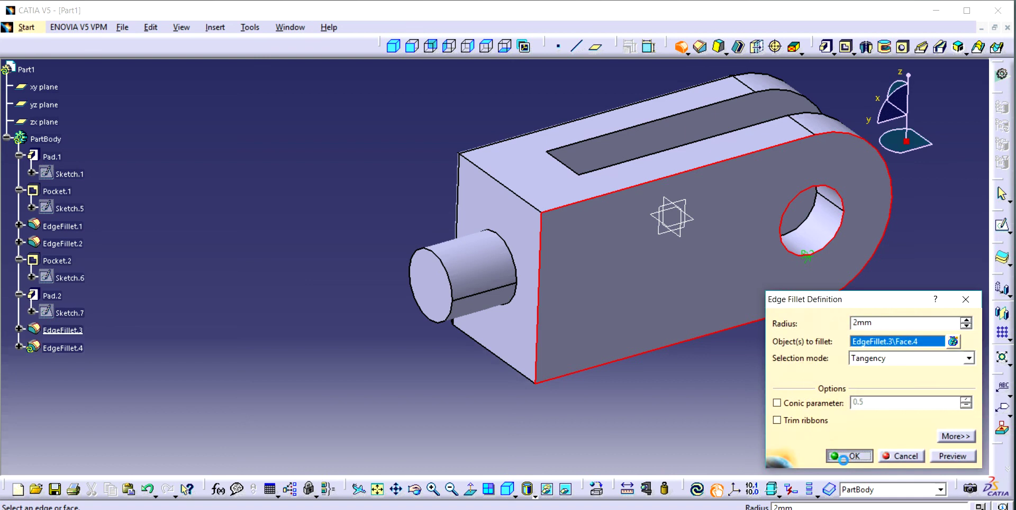
click(842, 453)
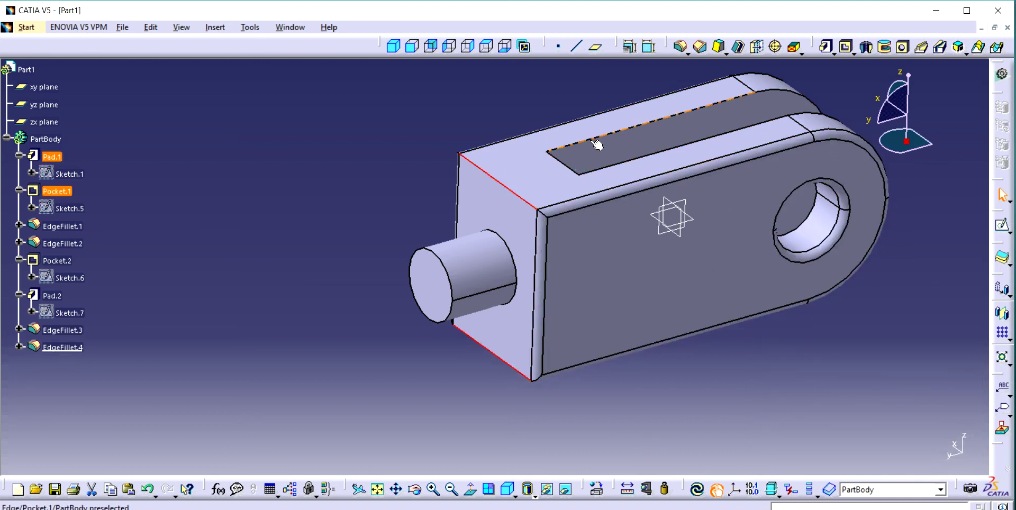
- Add 2 mm fillets on the two square-end edges and inspect the finished part
click(681, 47)
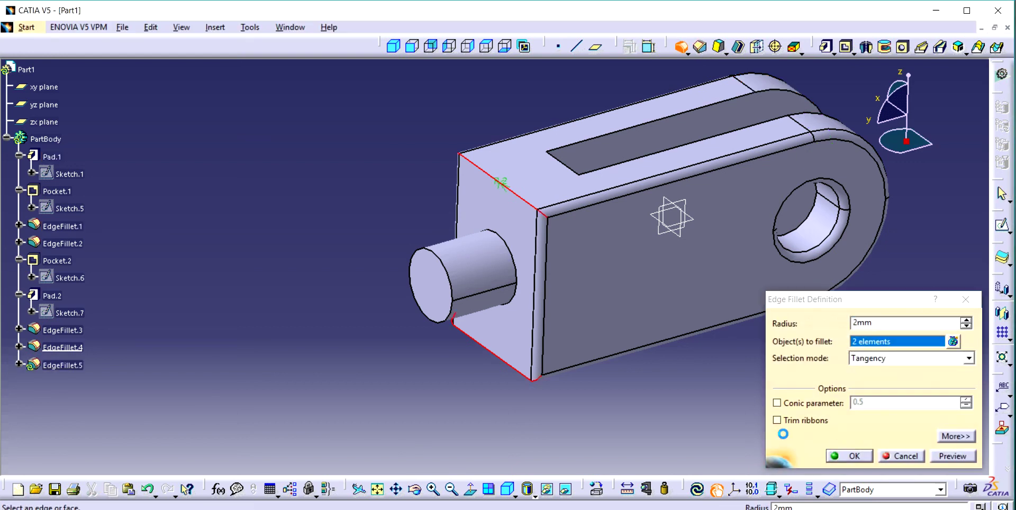
click(838, 454)
mouse_move(579, 282)
mouse_down()
mouse_move(732, 424)
mouse_move(717, 249)
mouse_move(574, 470)
mouse_move(587, 465)
mouse_move(635, 344)
mouse_up()
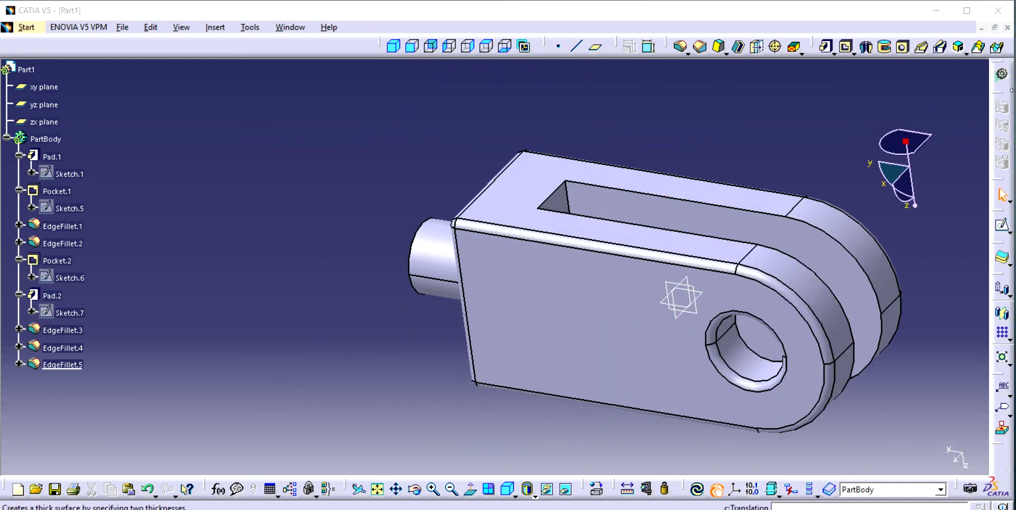
- Close Part1 and choose Yes to save its changes
click(1007, 27)
click(465, 297)
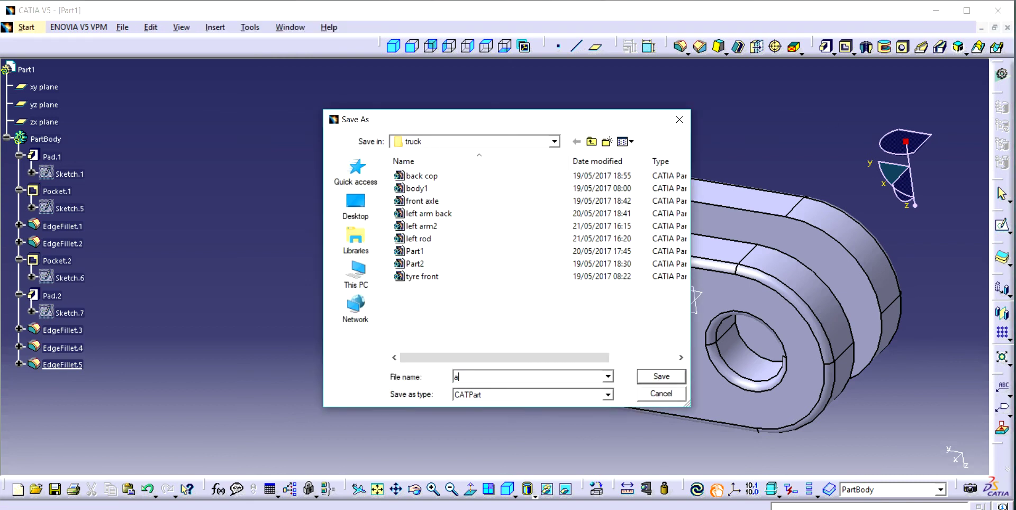